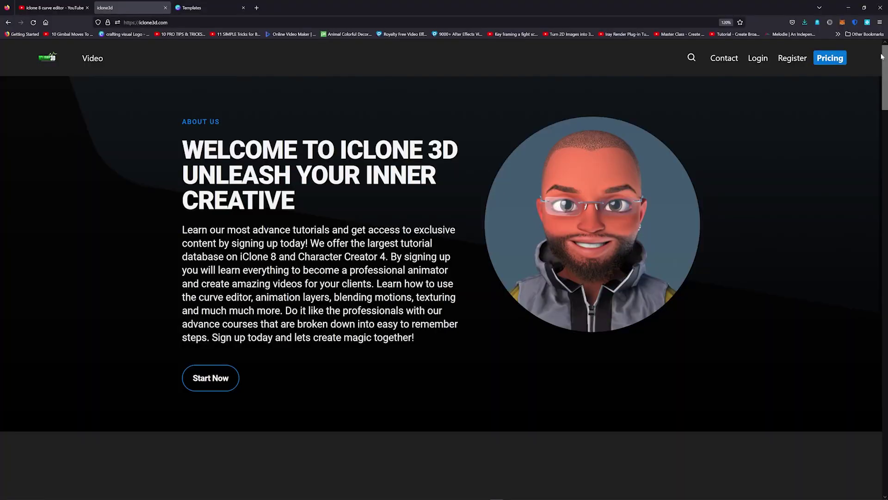
- Look through the iclone3d.com home page and open the site's video section
scroll(882, 56, "down", 4)
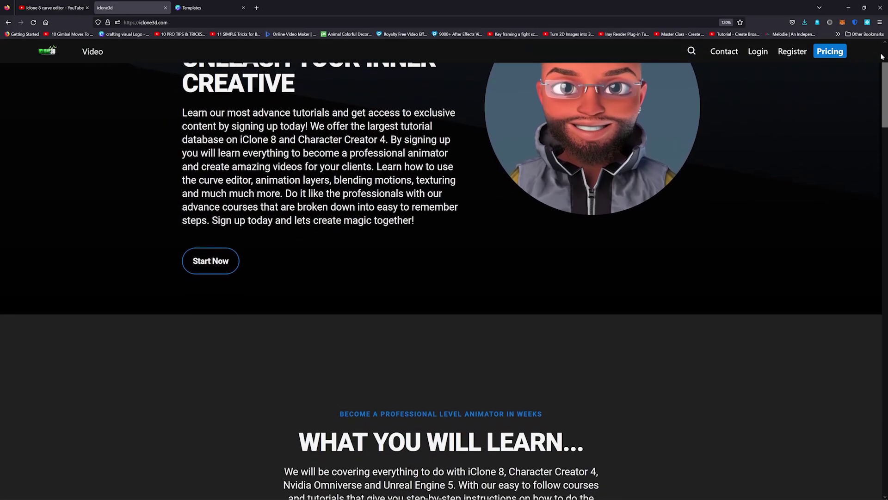
scroll(882, 56, "down", 4)
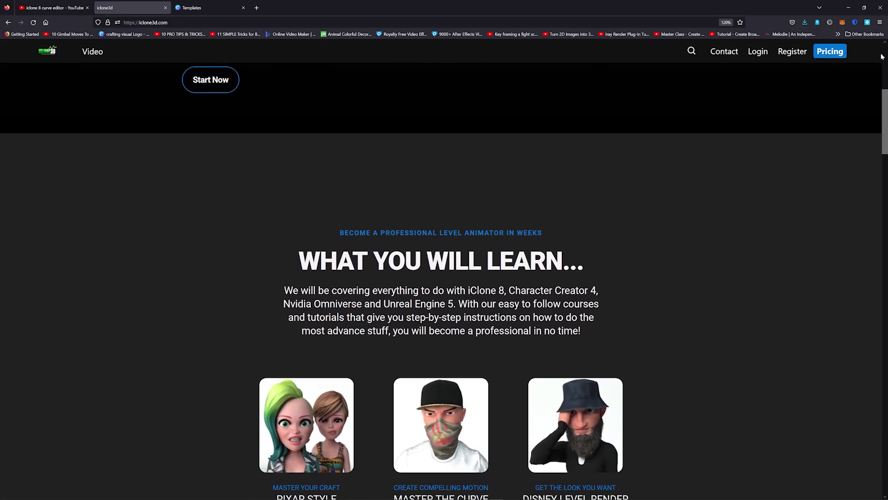
scroll(882, 56, "down", 3)
left_click(92, 52)
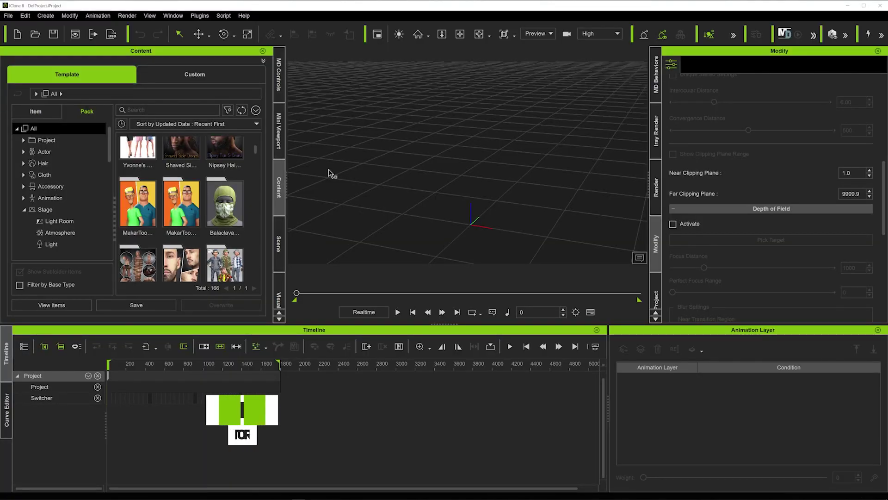
- Create a box primitive and scale it down in height into a flat slab
left_click(45, 15)
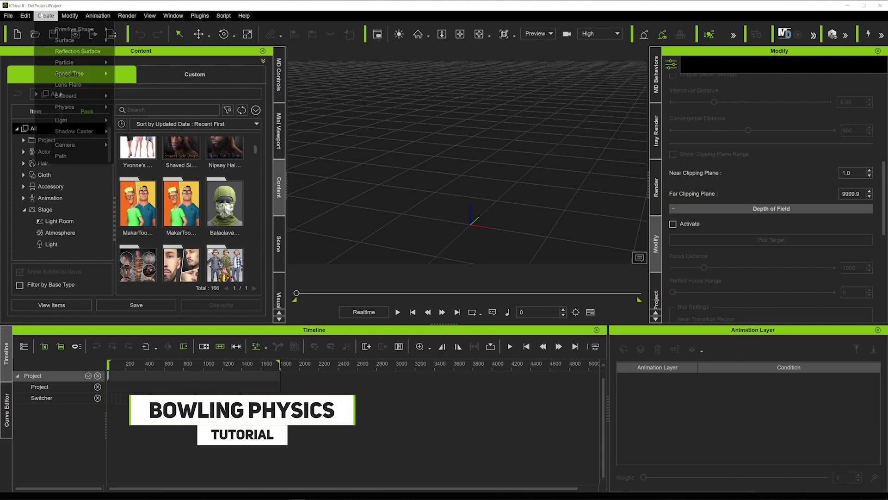
mouse_move(68, 31)
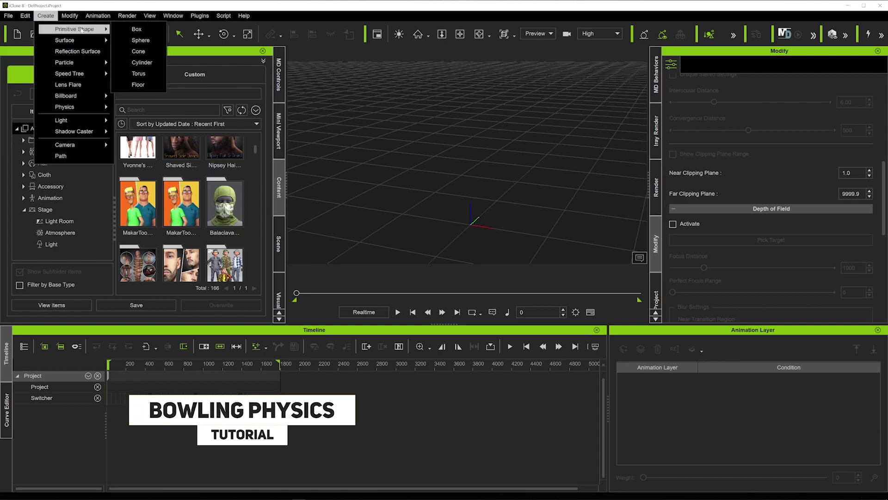
left_click(133, 30)
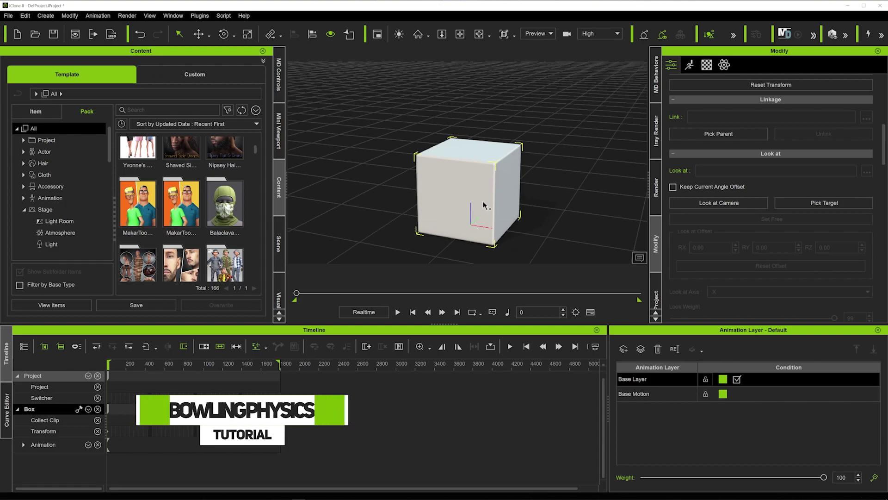
key("r")
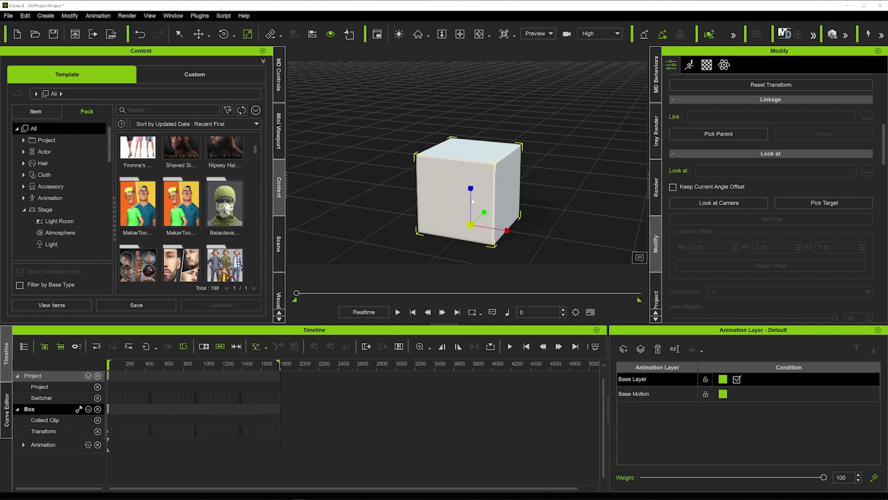
left_click_drag(469, 187, 479, 349)
key("z")
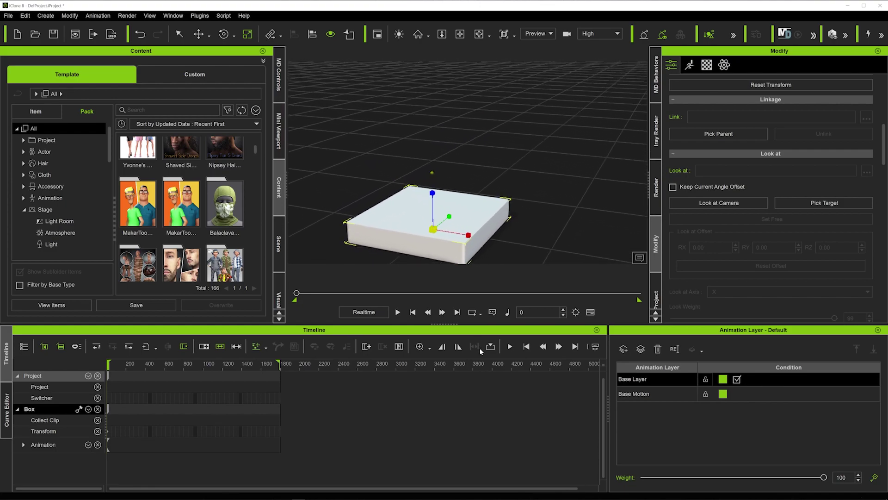
- Stretch the flat slab lengthwise into a long bowling lane
key("Home")
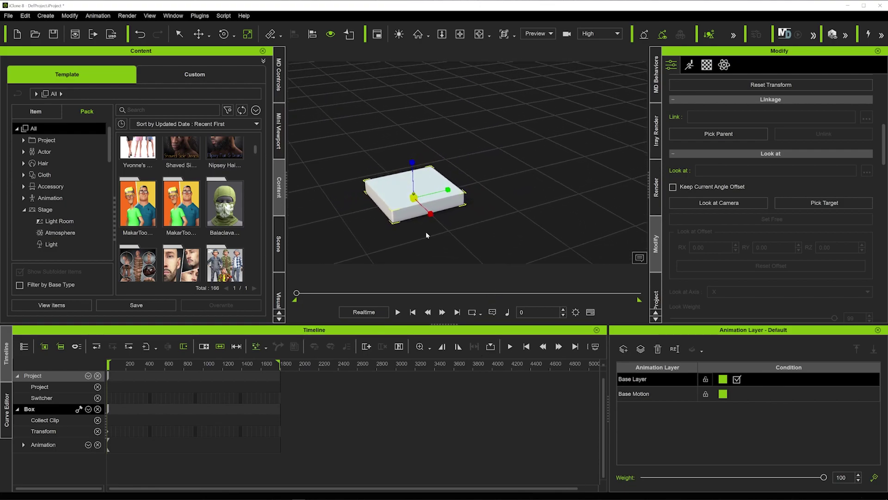
right_click_drag(452, 209, 452, 178)
left_click_drag(449, 178, 531, 176)
right_click_drag(532, 176, 439, 206)
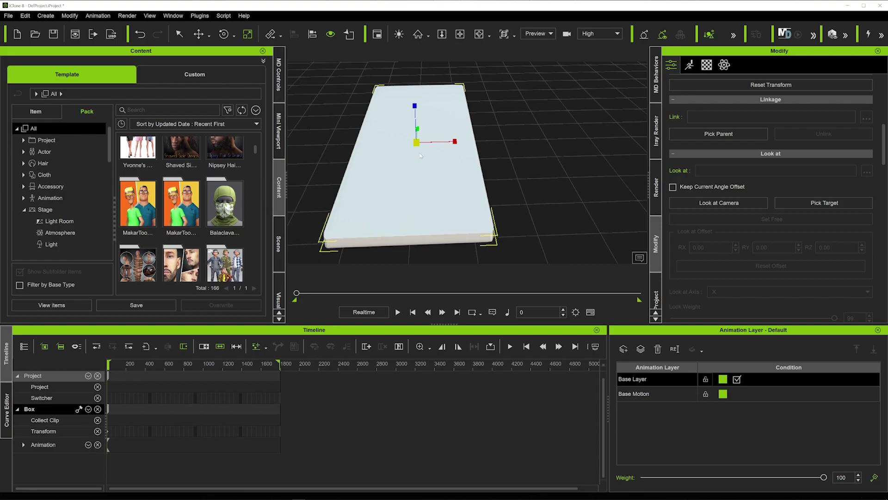
- Create a second box, move it beside the lane, and duplicate it to the opposite side
left_click(46, 16)
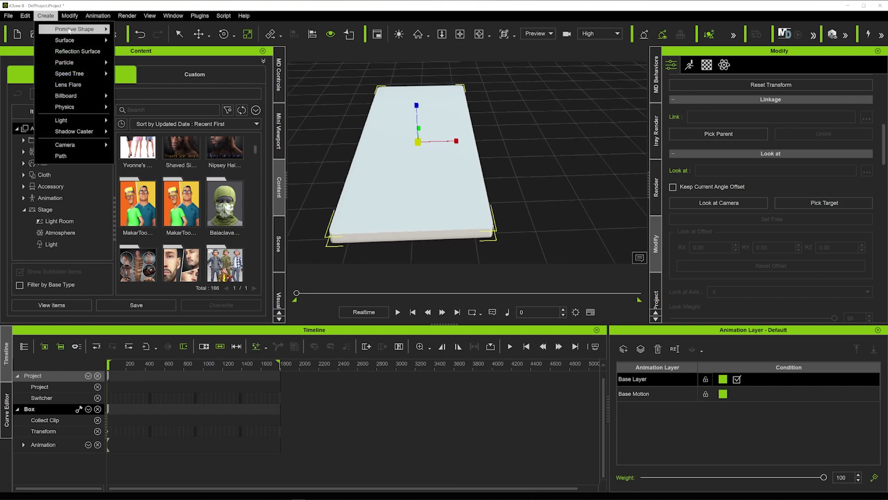
mouse_move(70, 30)
left_click(136, 30)
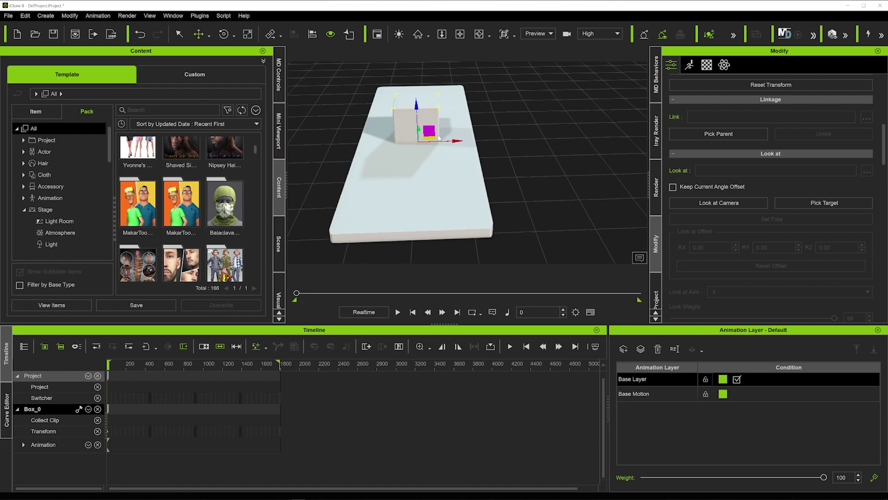
left_click_drag(457, 141, 380, 142)
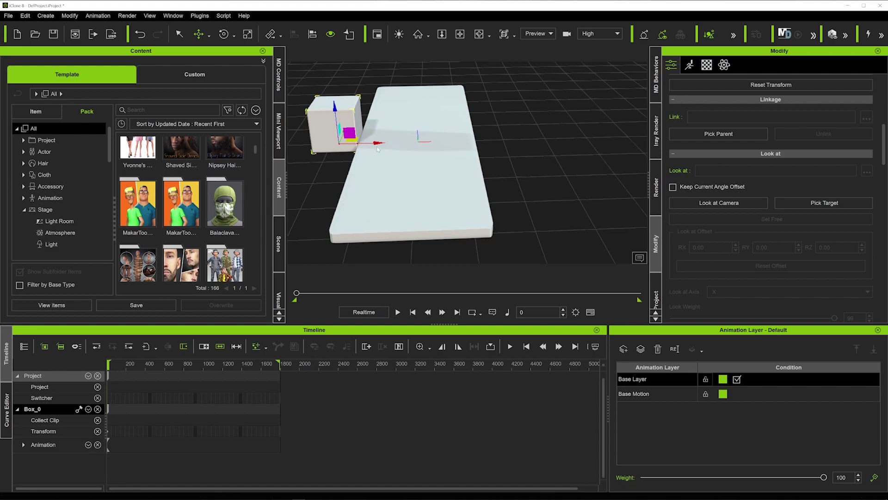
left_click_drag(382, 143, 531, 152, "ctrl")
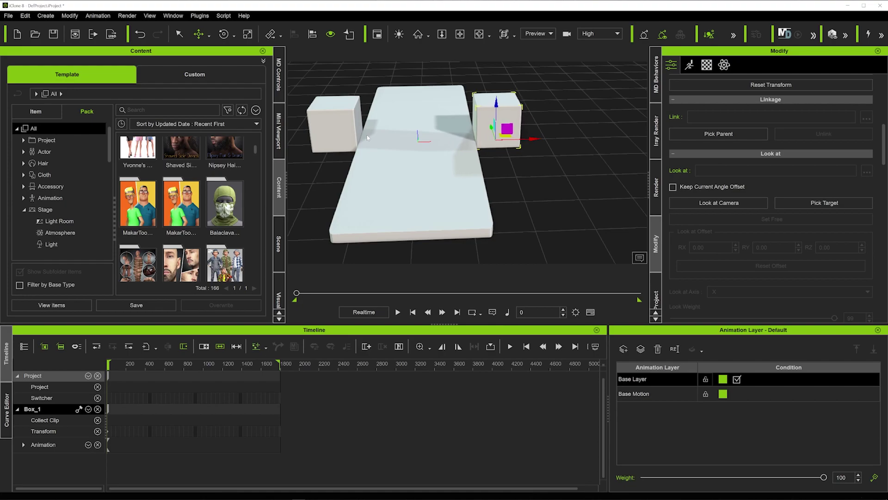
- Scale the duplicated box into a thin, low block and move it against the lane's edge
right_click_drag(484, 113, 504, 133)
key("r")
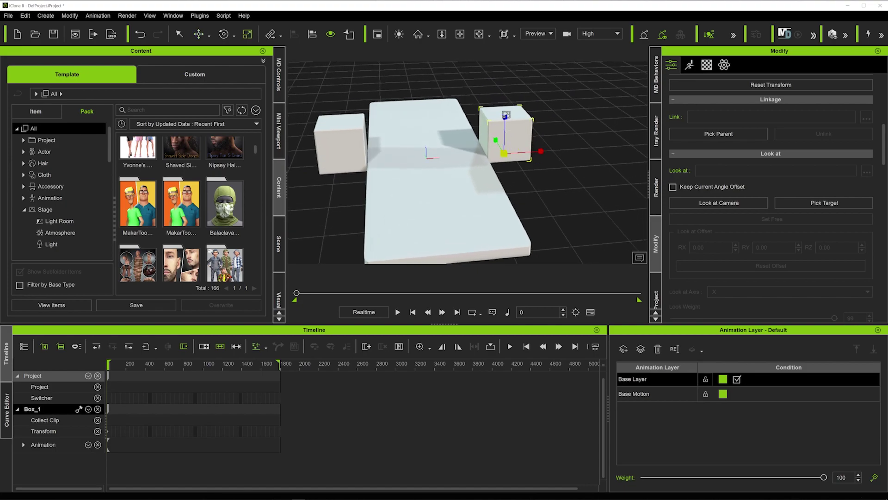
left_click_drag(505, 116, 415, 168)
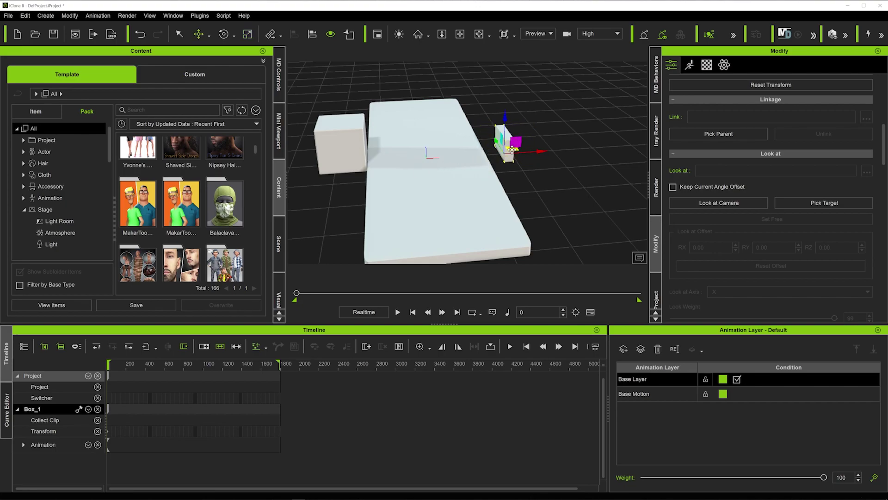
left_click_drag(542, 150, 526, 151)
- Stretch the thin block along the full length of the lane as a side wall
right_click_drag(496, 139, 477, 160)
key("r")
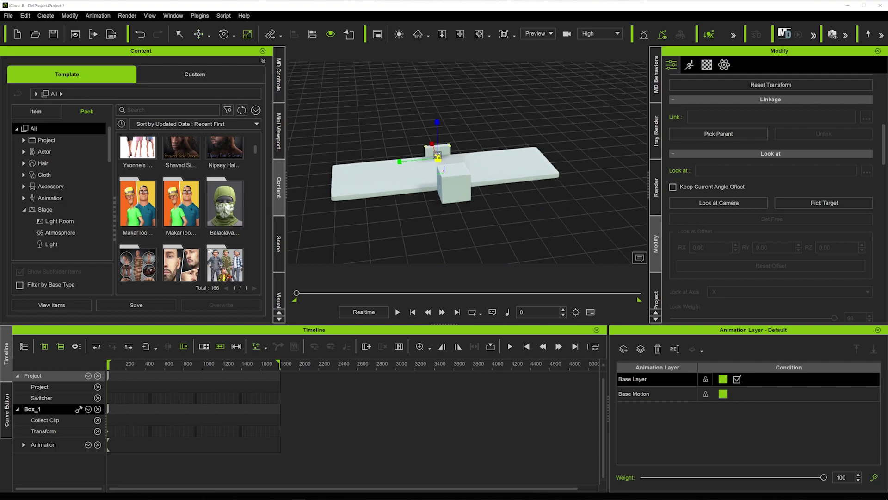
left_click_drag(400, 161, 204, 219)
- Delete the leftover box on the lane's other side
right_click_drag(396, 199, 395, 169)
left_click(396, 169)
key("Delete")
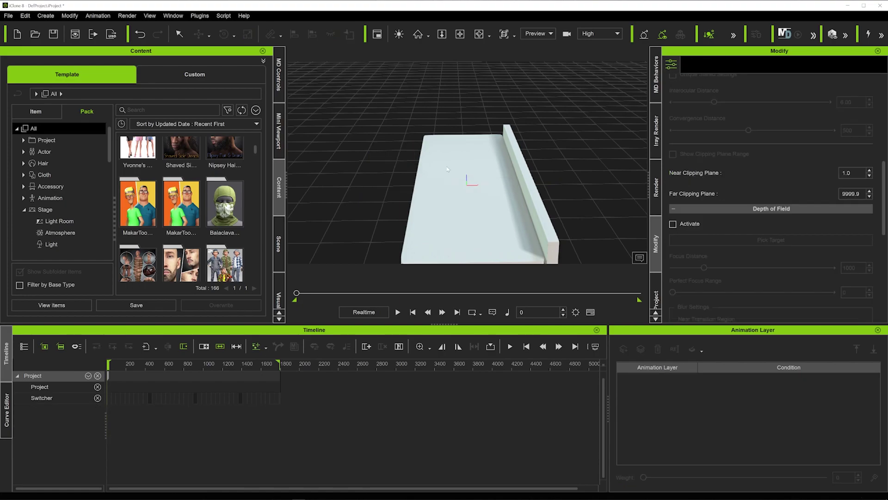
- Duplicate the side wall onto the opposite edge of the lane
left_click(521, 173)
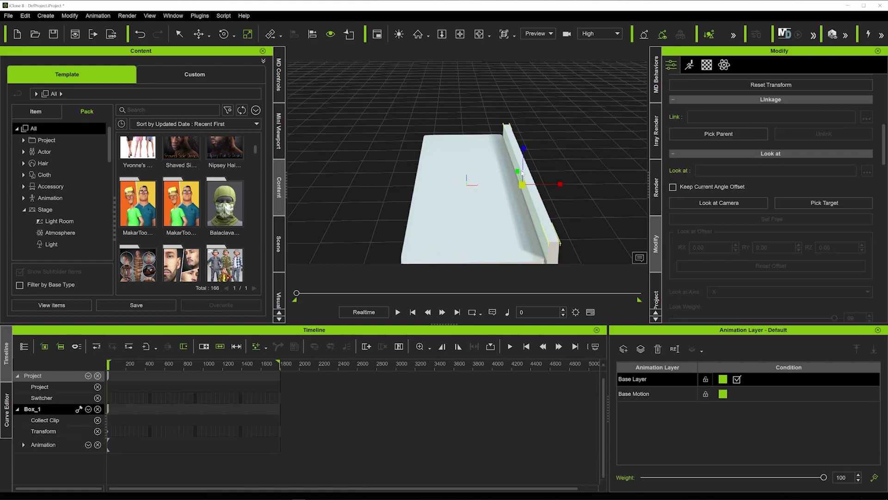
key("w")
left_click_drag(558, 184, 450, 184, "ctrl")
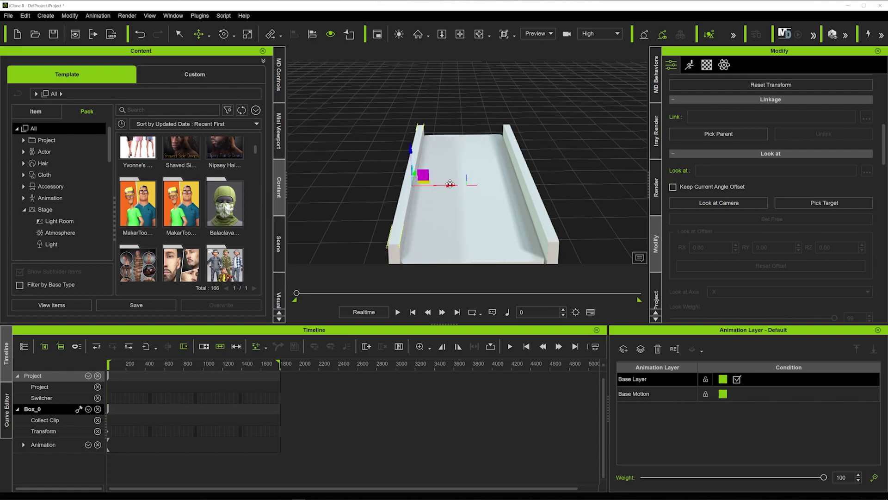
left_click(527, 178)
left_click_drag(559, 184, 559, 184)
- Open the Props pack and place the Pyramid_005 prop at the near end of the lane
left_click_drag(442, 175, 453, 152, "alt")
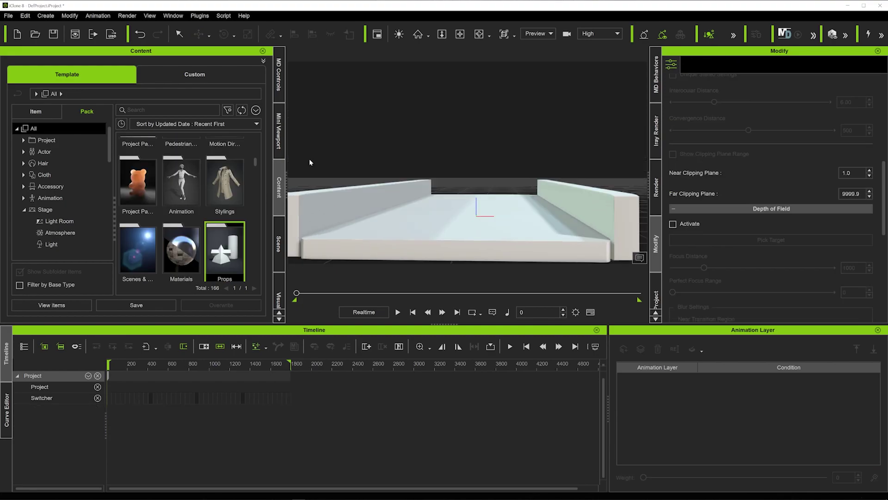
scroll(233, 223, "down", 1)
scroll(233, 224, "down", 1)
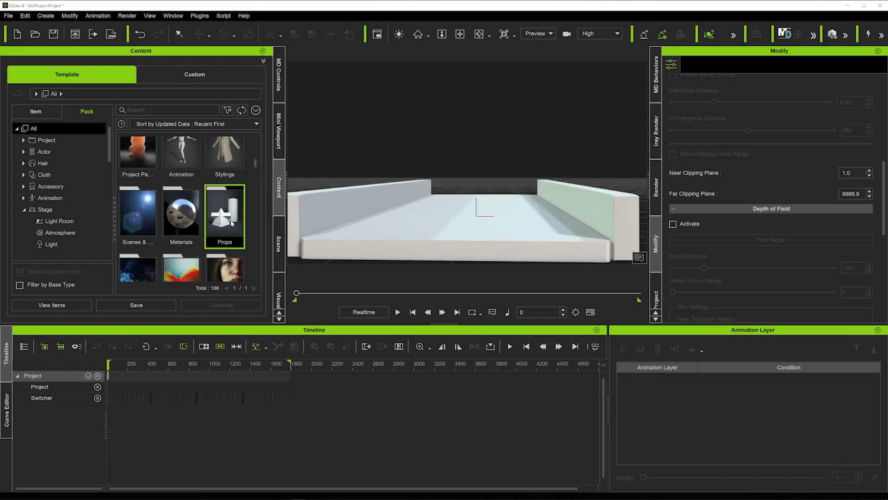
double_click(237, 207)
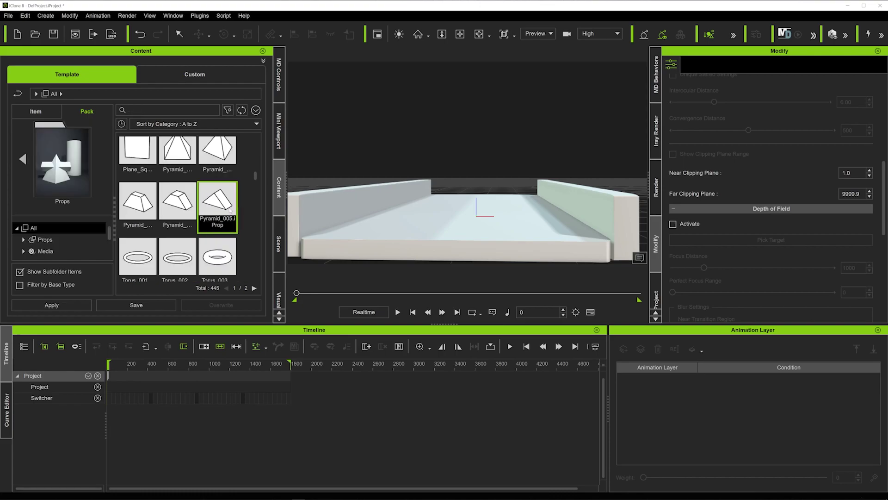
left_click_drag(218, 203, 442, 240)
right_click_drag(461, 210, 462, 208)
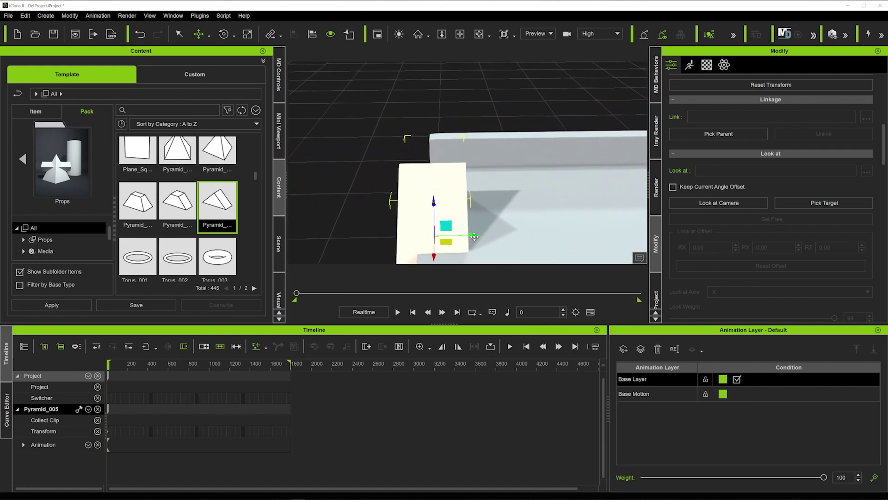
- Move the pyramid further onto the lane, raise it to sit on the surface, and adjust its rotation as a ramp
left_click_drag(475, 236, 528, 234)
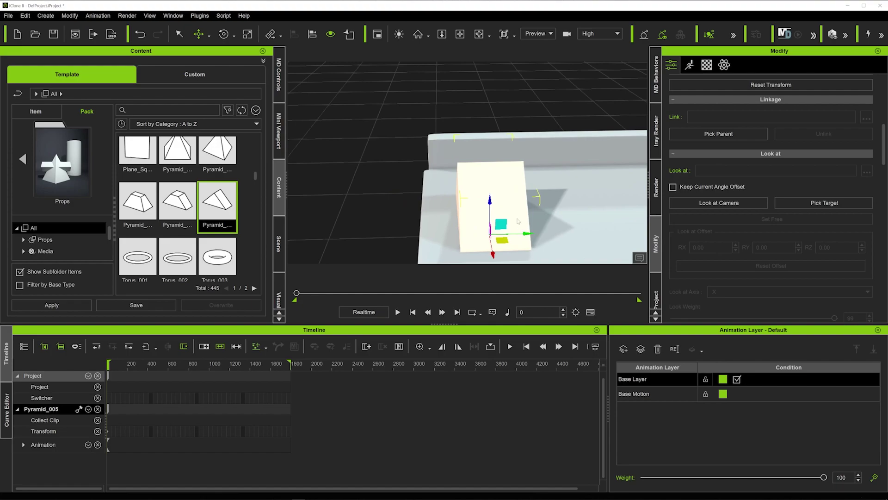
left_click_drag(491, 200, 495, 186)
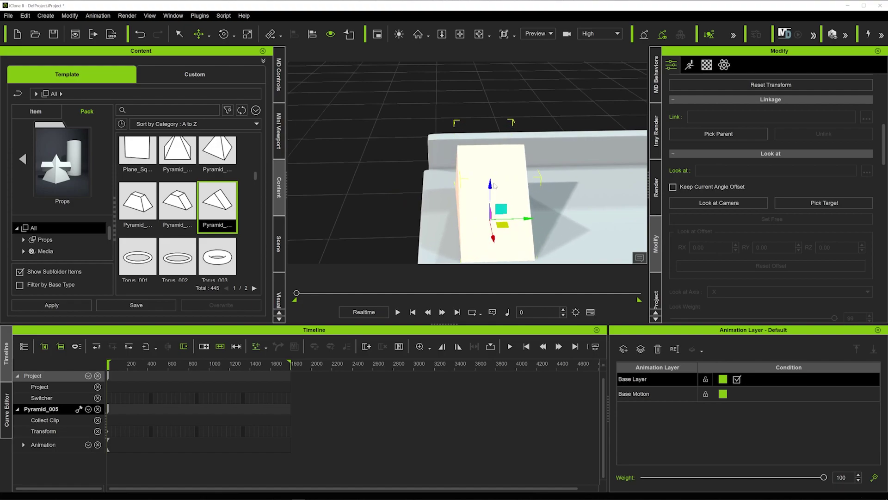
key("e")
left_click_drag(478, 230, 514, 233)
left_click_drag(434, 202, 511, 221, "alt")
right_click_drag(510, 221, 441, 158)
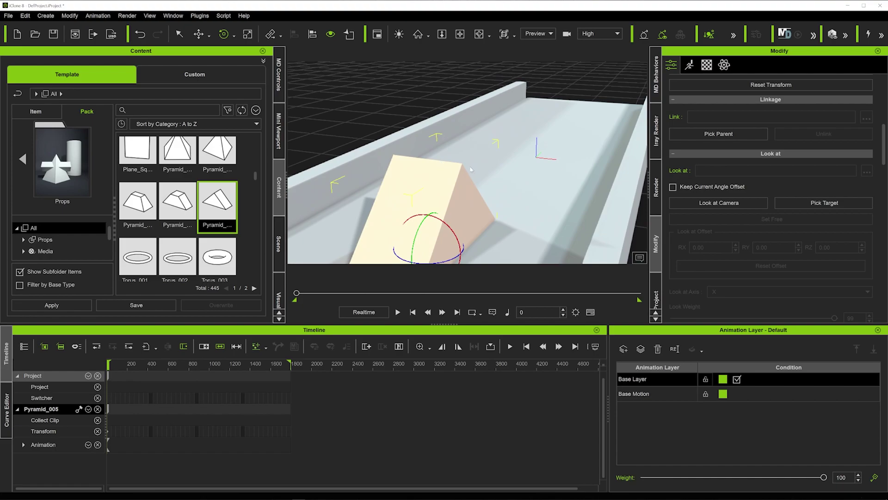
- Place the custom bowling pin prop near the far end of the lane and dismiss the physics engine notice
scroll(581, 78, "up", 1)
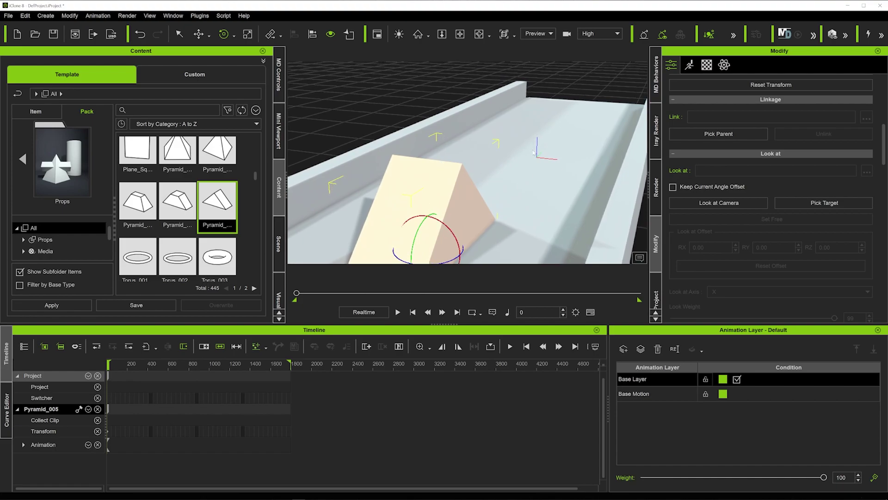
right_click_drag(548, 128, 434, 175)
scroll(434, 171, "up", 3)
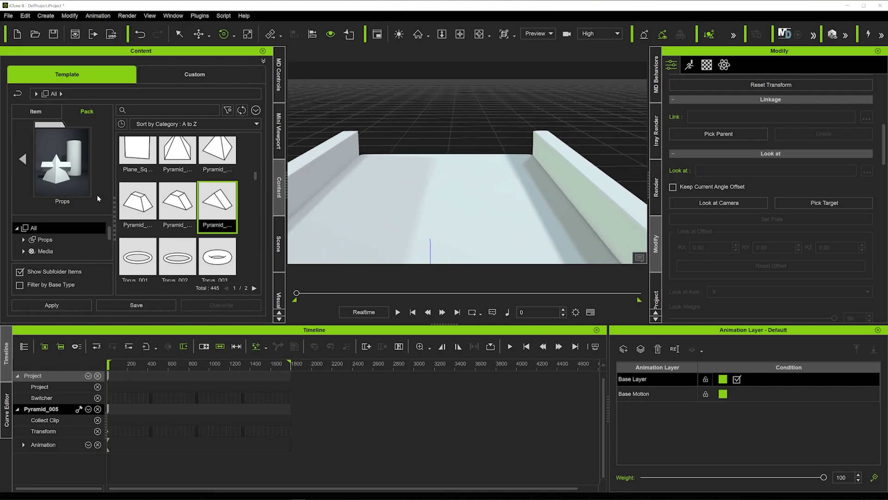
left_click(175, 81)
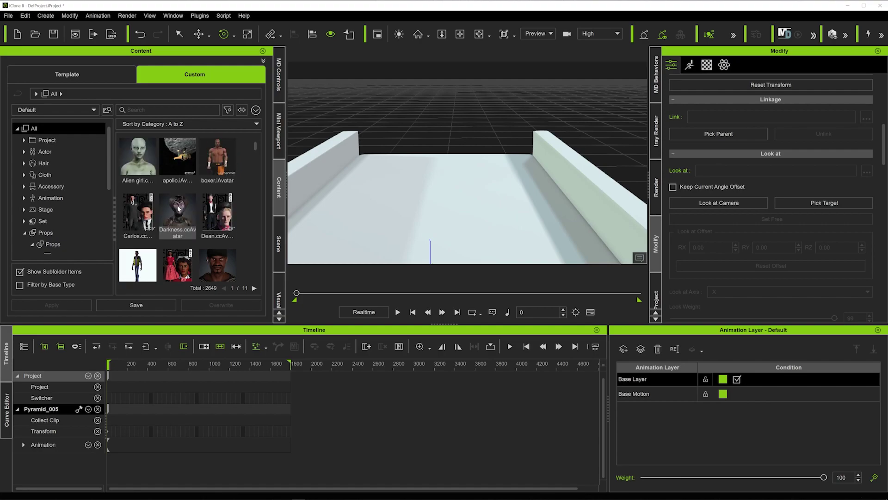
left_click(53, 244)
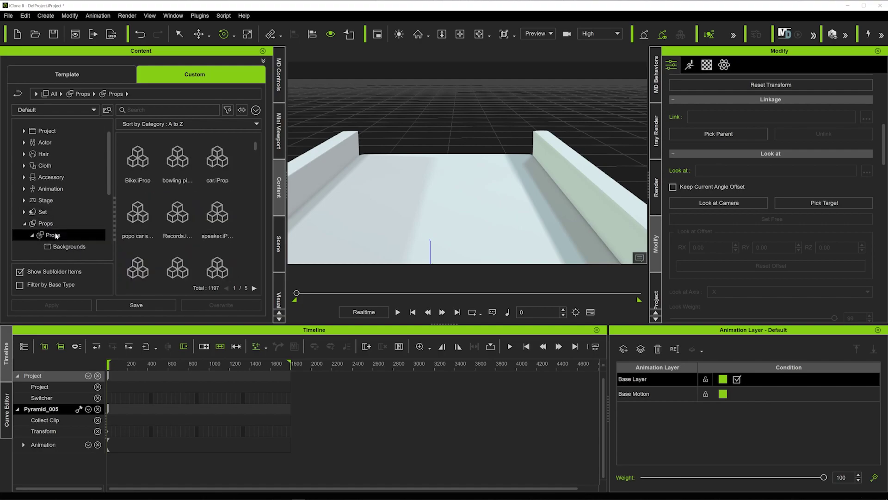
left_click_drag(178, 159, 441, 147)
key("w")
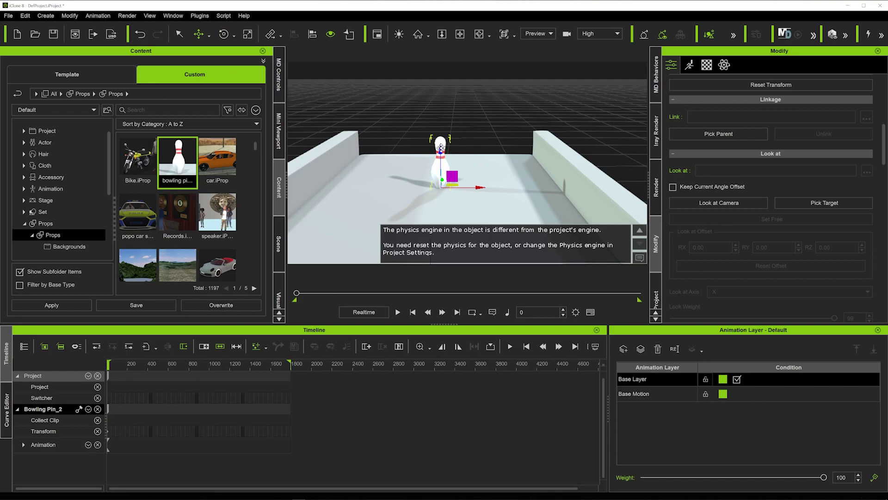
left_click(640, 257)
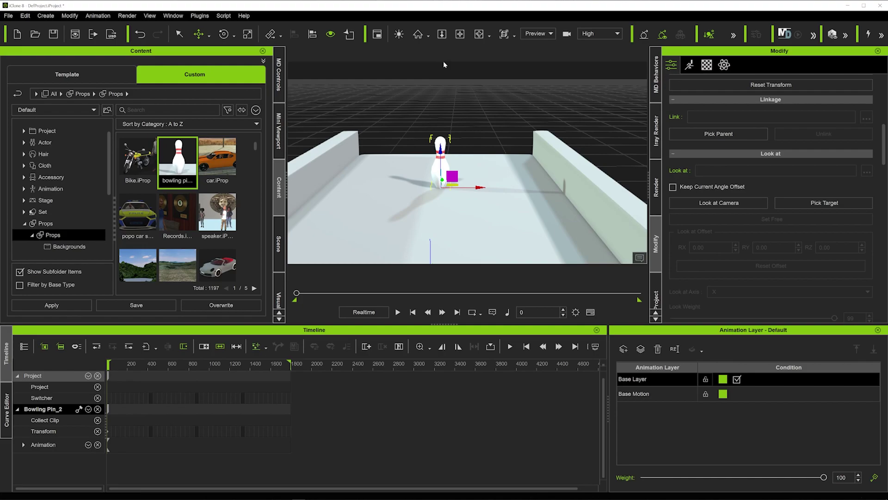
- Add a physics Infinite Plane to the scene as the ground
scroll(407, 109, "down", 6)
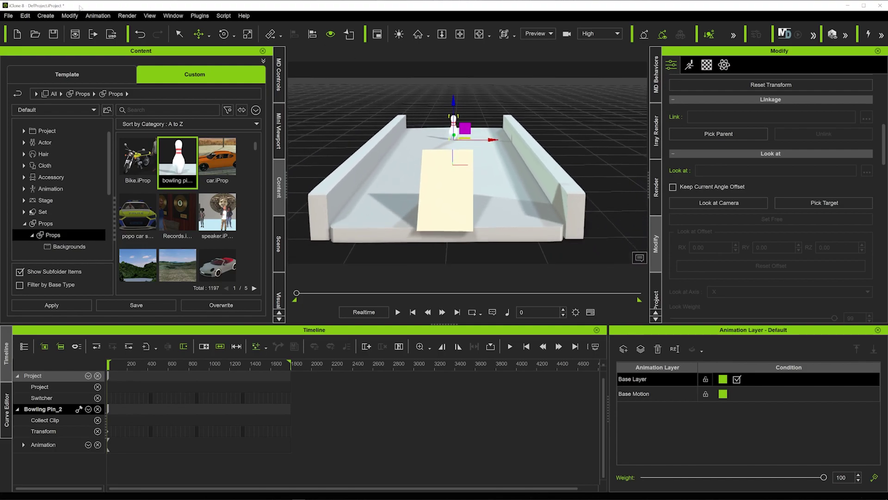
left_click(46, 15)
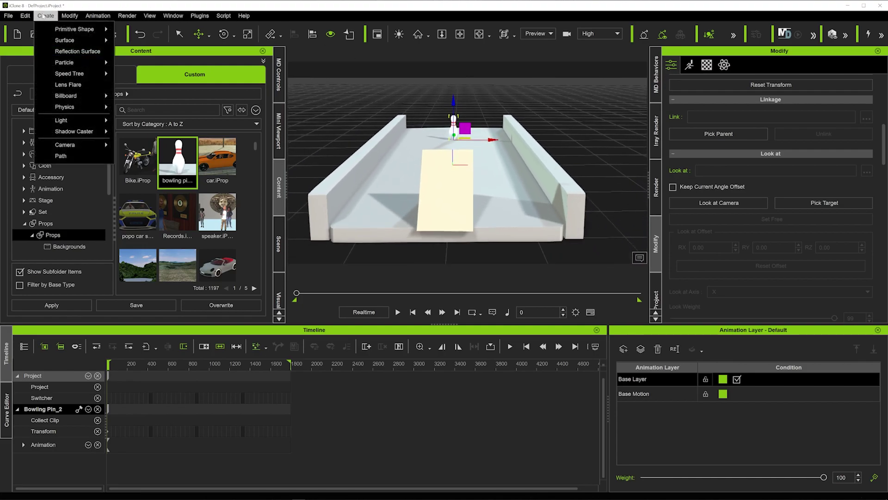
mouse_move(84, 107)
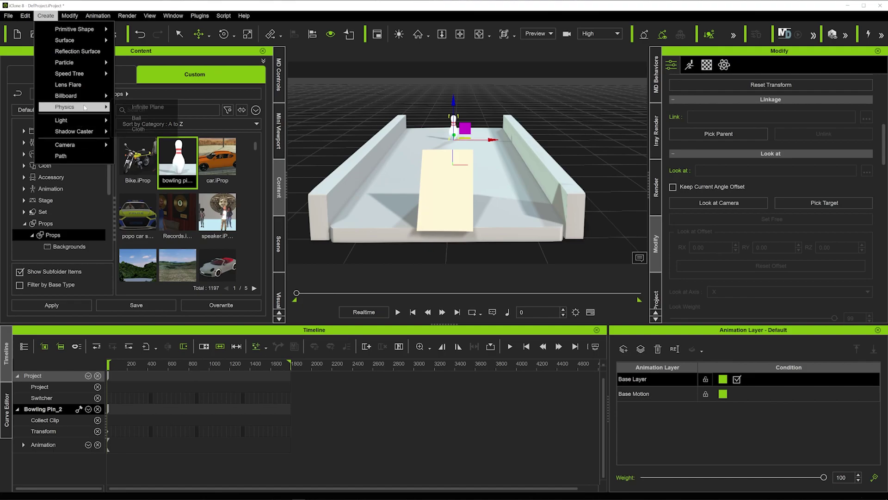
left_click(158, 107)
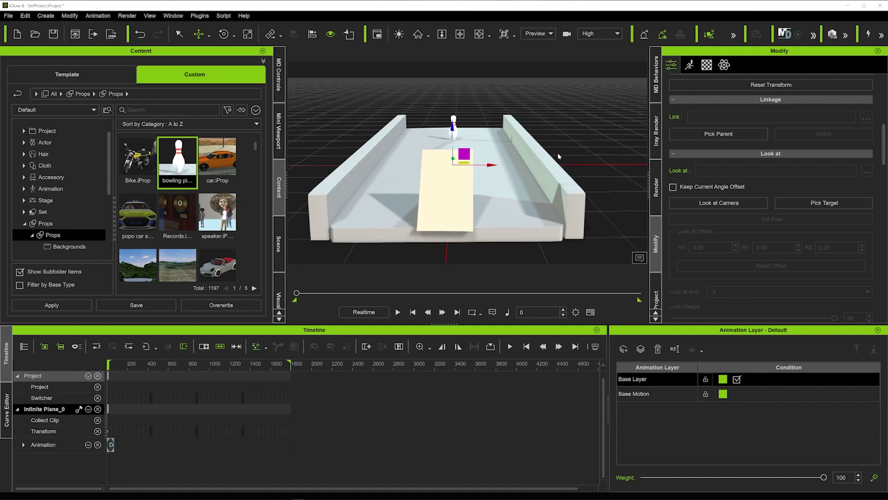
- Select the bowling pin and activate physics on it as a dynamic rigid body with object gravity
left_click_drag(541, 183, 640, 136, "alt")
scroll(488, 198, "up", 4)
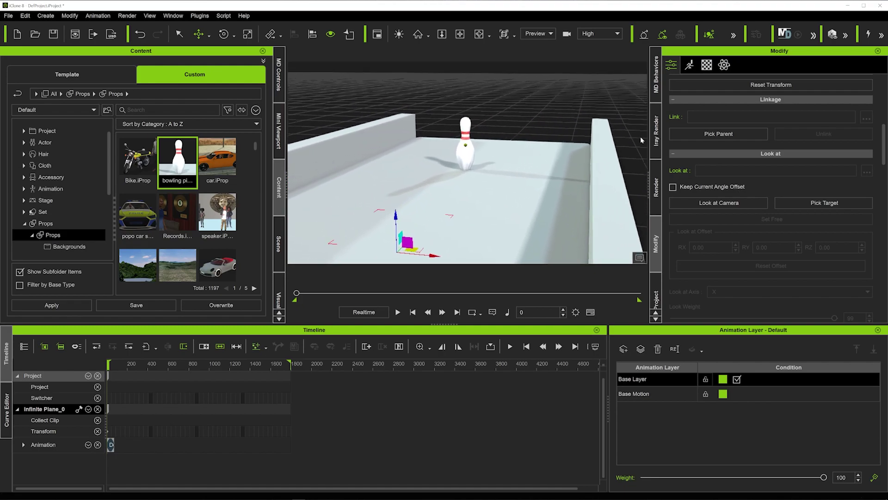
scroll(481, 153, "up", 3)
left_click(478, 124)
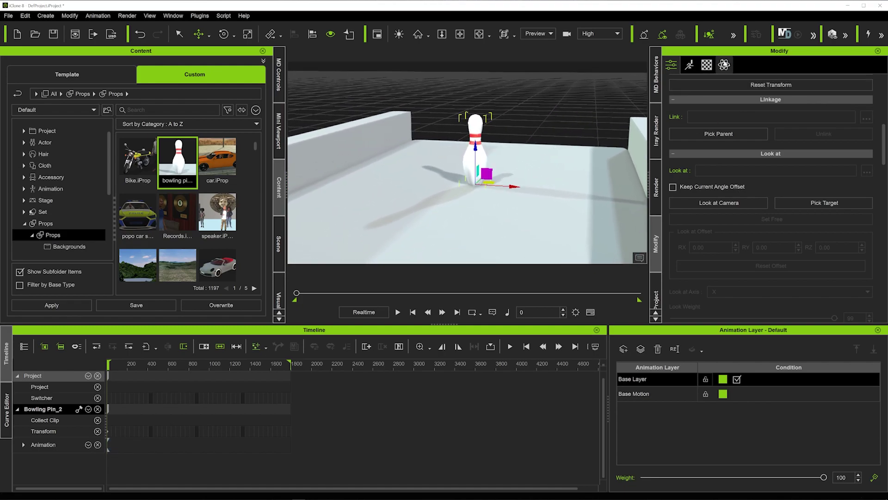
left_click(724, 64)
left_click(673, 101)
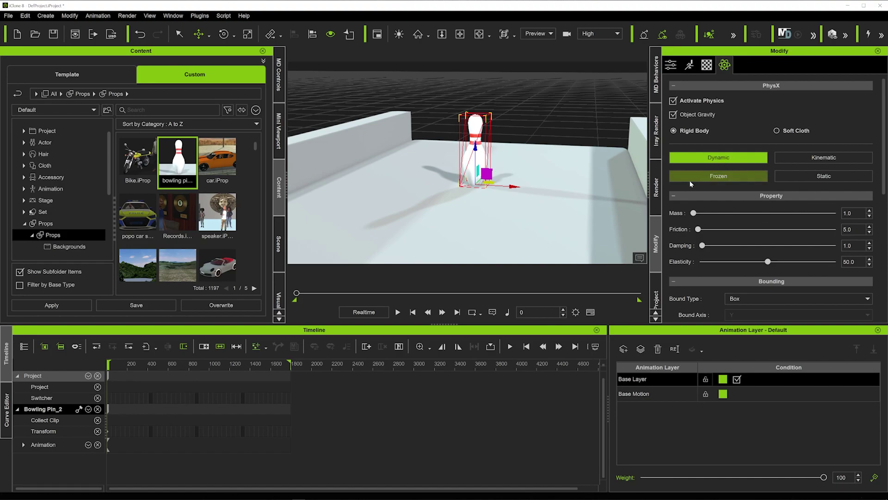
- Select the lane floor box and activate physics on it as a kinematic rigid body
scroll(512, 184, "down", 5)
scroll(512, 184, "down", 3)
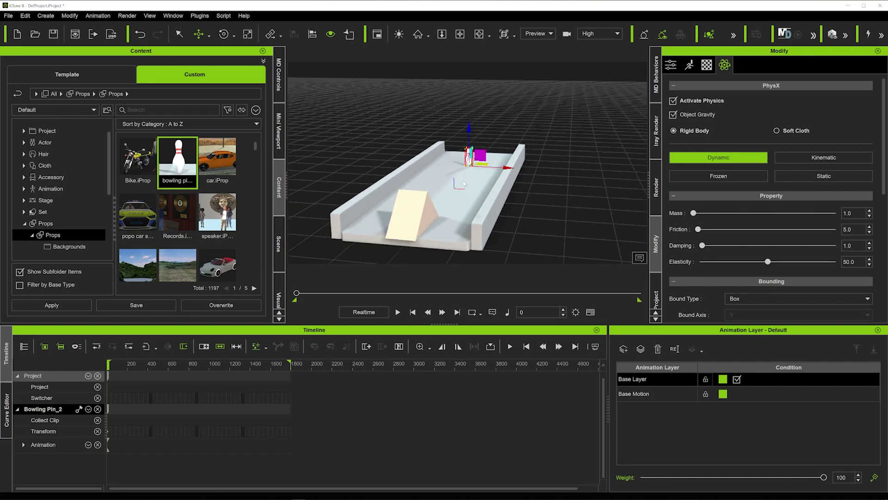
left_click(464, 181)
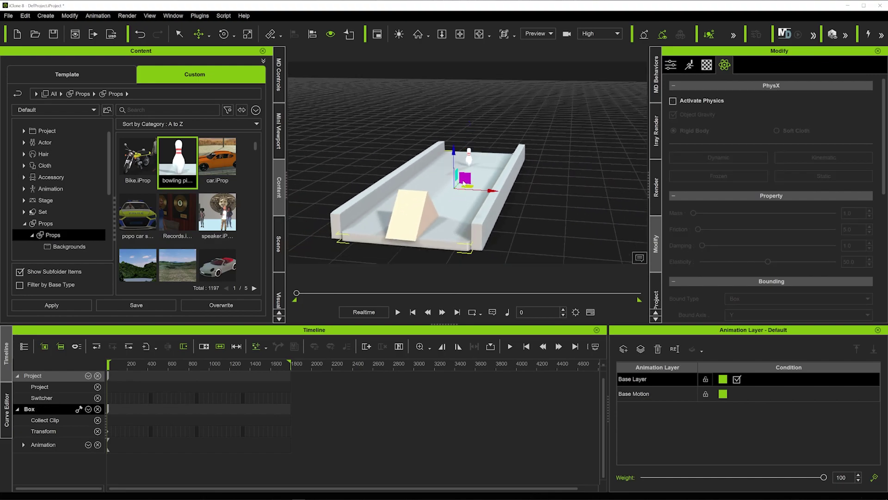
left_click(673, 101)
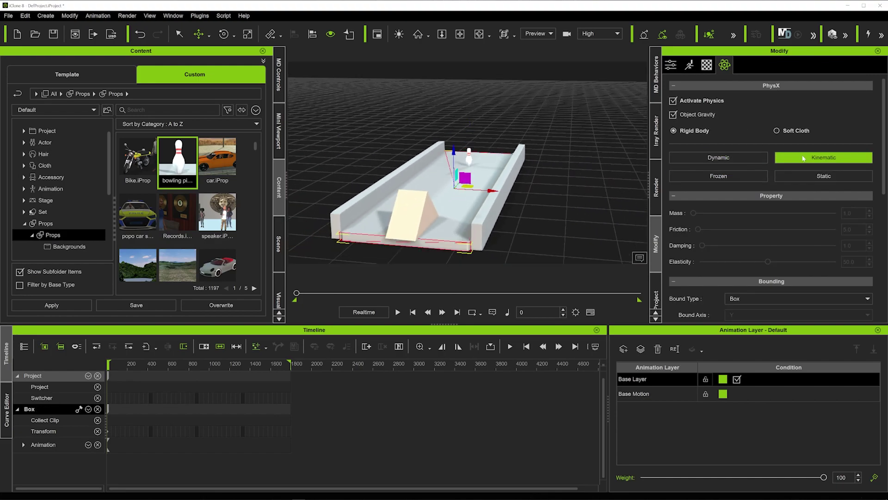
- Select the pyramid ramp and activate physics on it as a kinematic rigid body
scroll(456, 204, "up", 4)
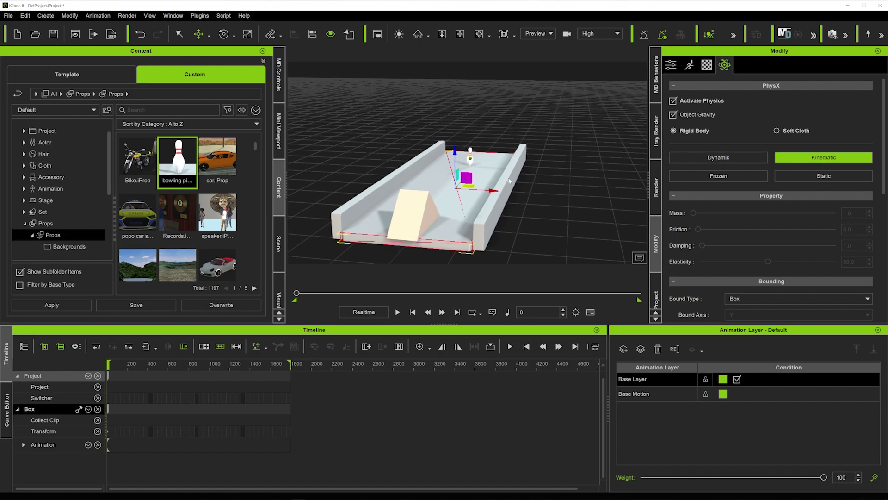
right_click_drag(455, 204, 412, 209)
left_click(411, 209)
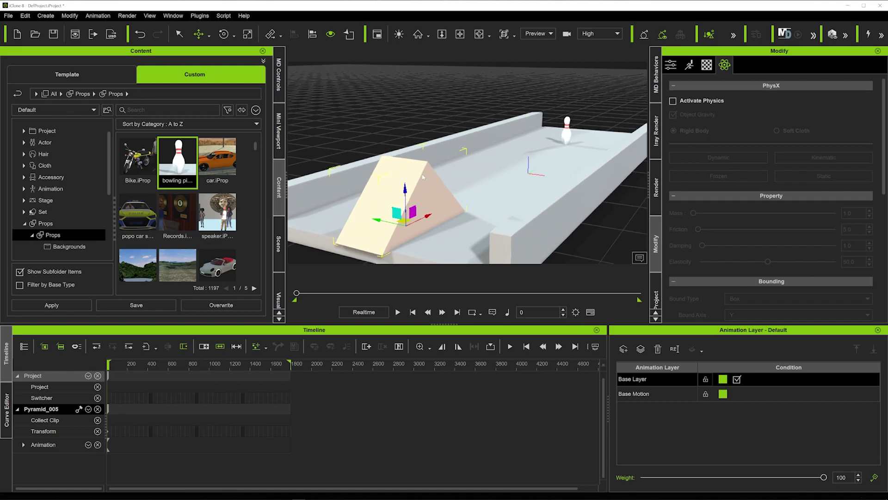
left_click(673, 101)
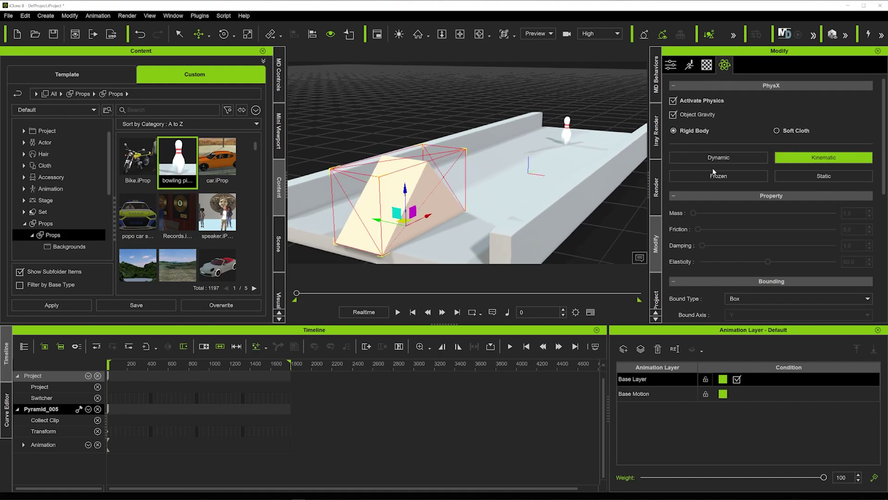
- Create a primitive sphere as the bowling ball and place it on the lane at the foot of the ramp
right_click_drag(410, 197, 405, 146)
left_click(46, 16)
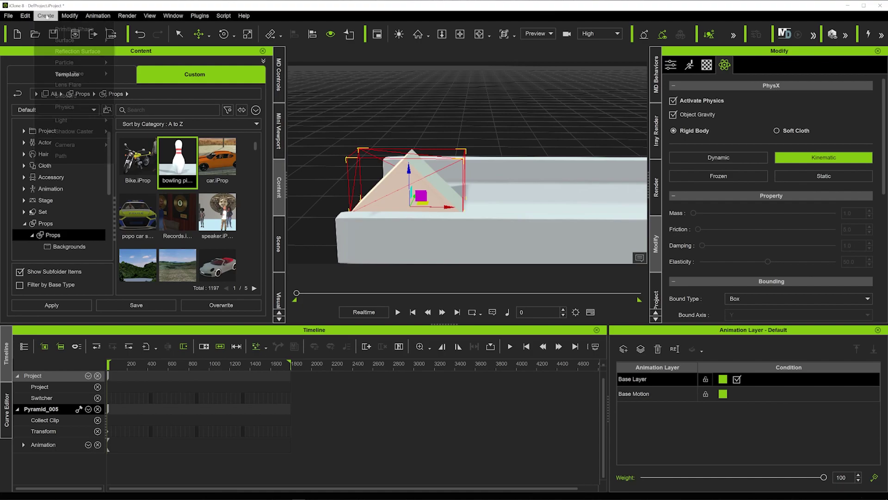
mouse_move(100, 29)
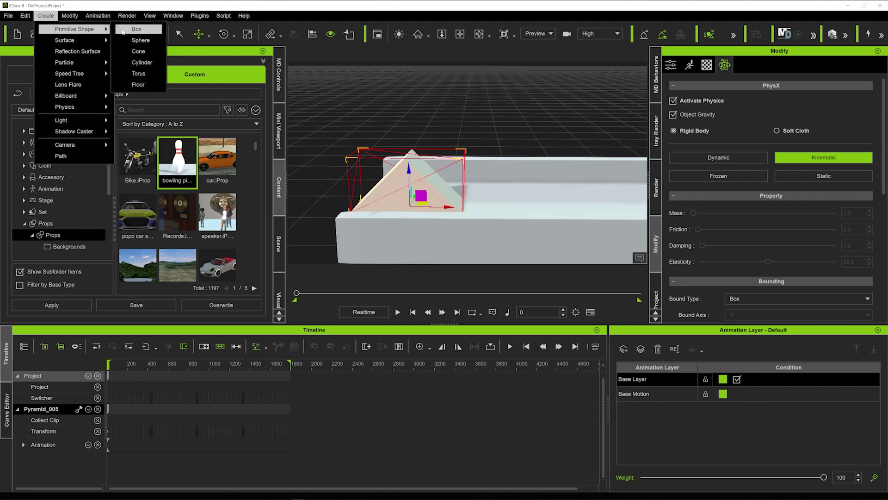
left_click(145, 41)
middle_click_drag(641, 208, 595, 212)
left_click_drag(608, 222, 355, 287)
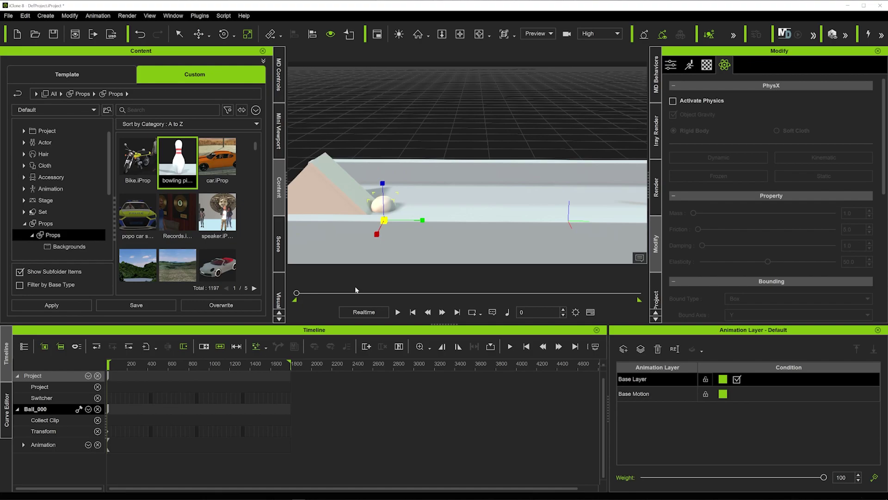
- Move the ball over the ramp's slope and raise it high above the ramp
mouse_move(382, 186)
middle_mouse_down()
mouse_move(396, 193)
mouse_move(388, 198)
middle_mouse_up()
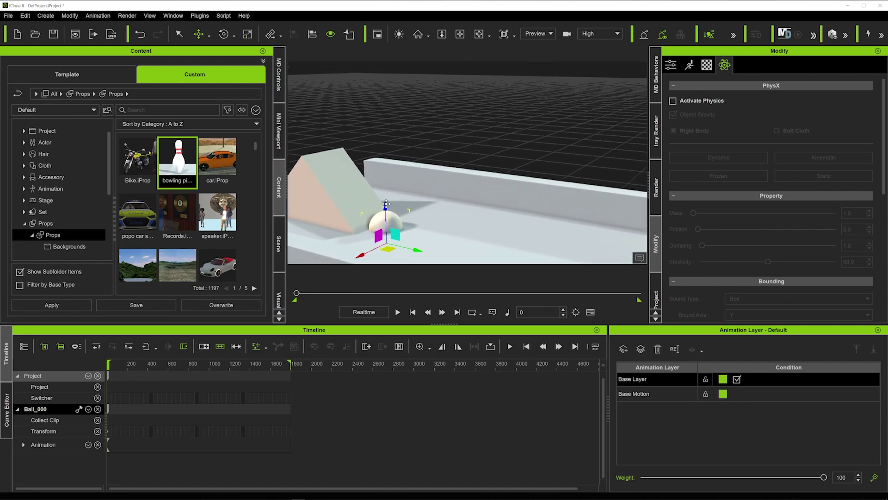
left_click_drag(385, 204, 386, 182)
left_click_drag(413, 225, 383, 217)
left_click_drag(355, 176, 382, 165)
left_click_drag(379, 202, 373, 201)
right_click_drag(372, 201, 374, 184)
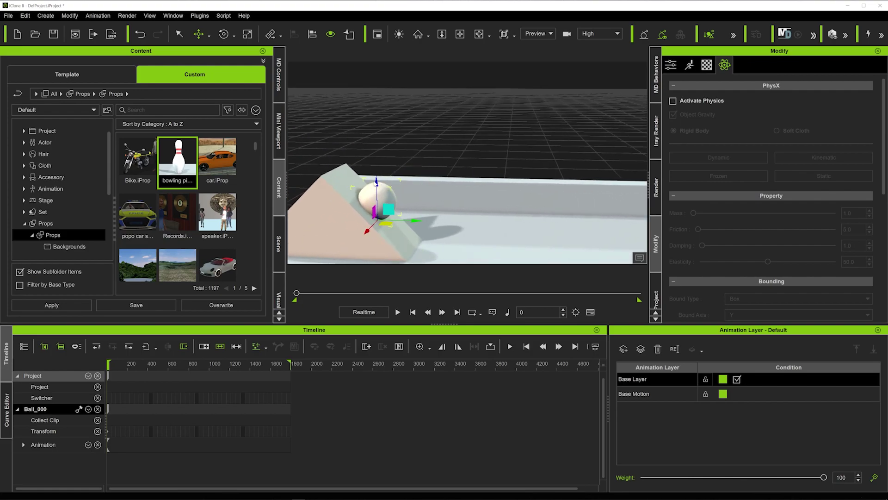
left_click_drag(375, 185, 379, 68)
- Activate physics on the raised ball as a dynamic rigid body
scroll(386, 202, "down", 3)
middle_click_drag(388, 203, 423, 201)
right_click_drag(448, 132, 421, 111)
right_click(420, 109)
left_click(416, 106)
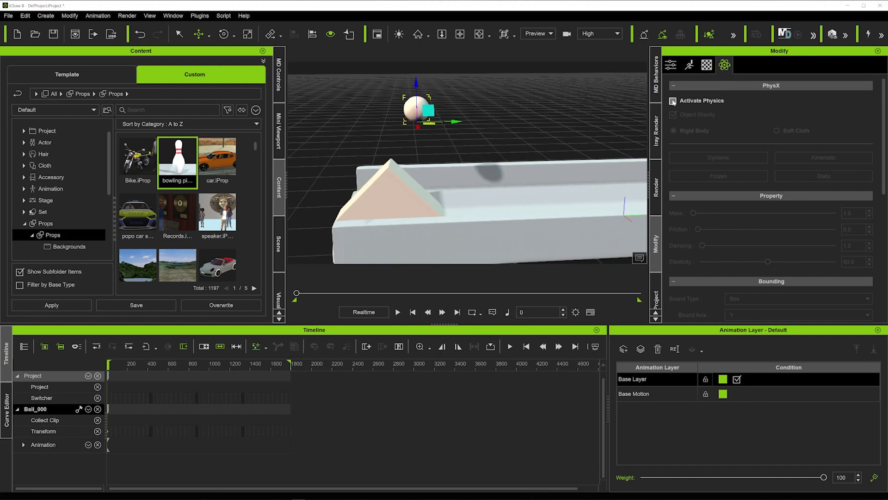
left_click(673, 101)
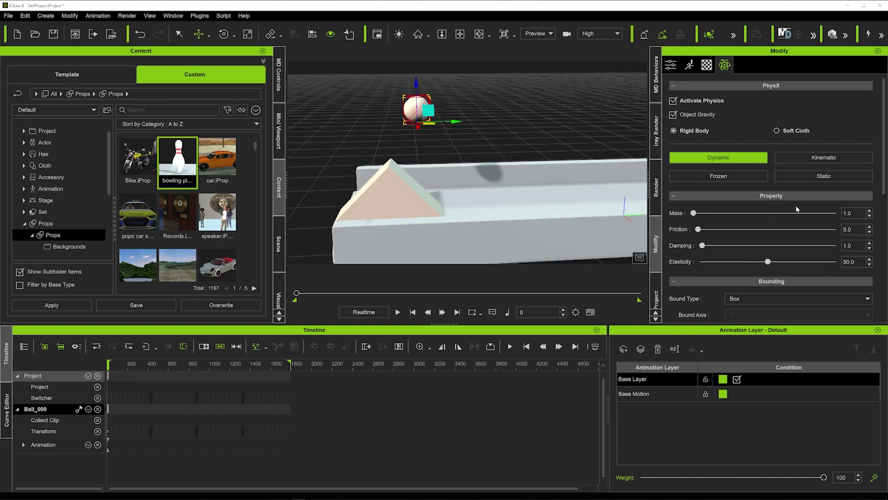
- Play the physics simulation to test how the ball drops onto the ramp, and stop playback
middle_click_drag(634, 198, 601, 192)
scroll(601, 191, "down", 3)
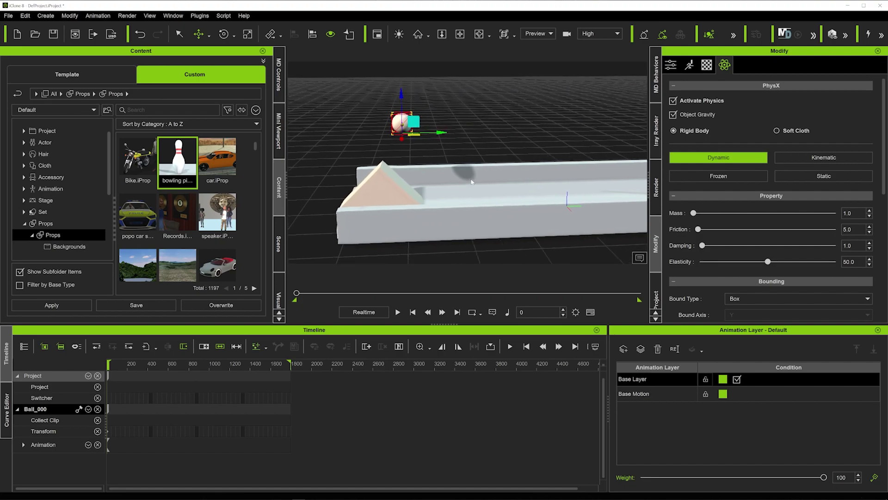
scroll(472, 182, "down", 3)
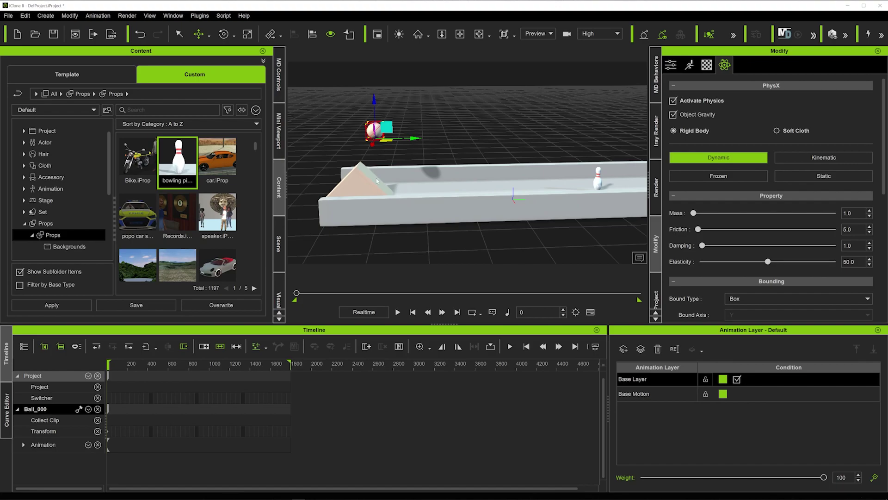
key("space")
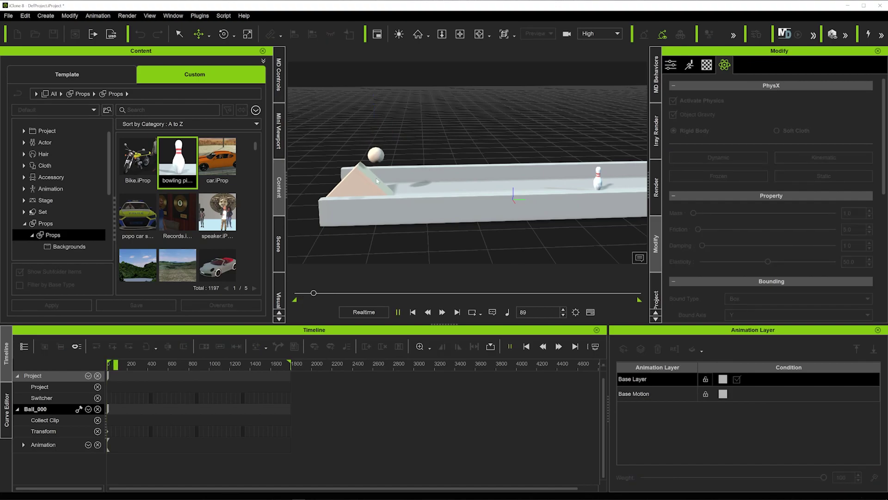
key("space")
- Delete the ball's recorded physics clip from the timeline and return the playhead to frame 0
scroll(375, 161, "up", 5)
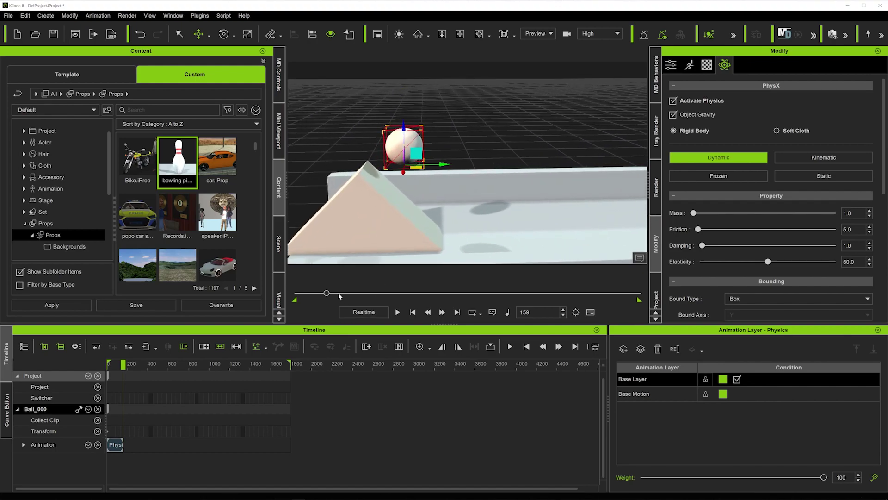
left_click_drag(330, 293, 266, 295)
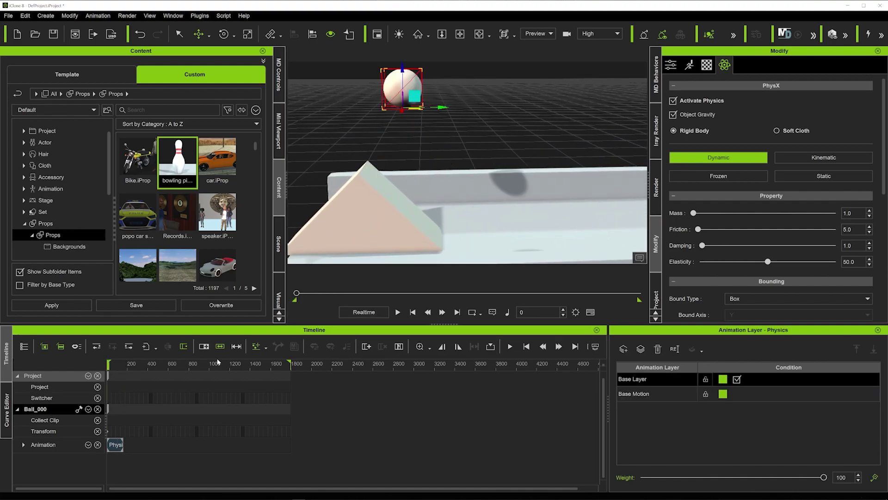
left_click(118, 449)
key("Delete")
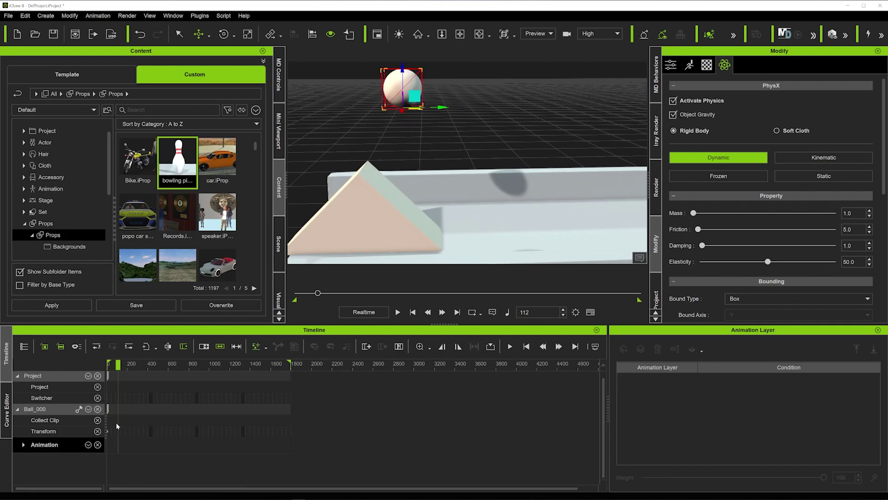
left_click_drag(111, 363, 64, 364)
- Set the pyramid ramp's collision bound type to Self Mesh
left_click(370, 184)
middle_click_drag(402, 186, 532, 179)
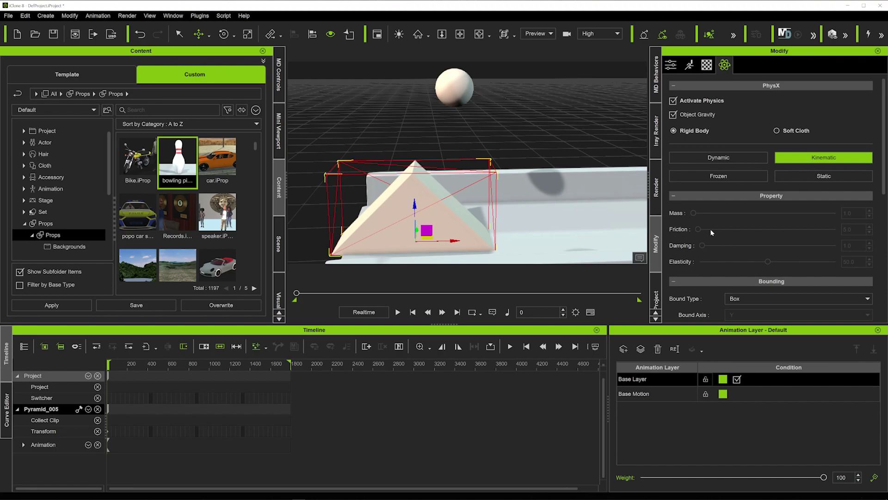
scroll(711, 231, "down", 1)
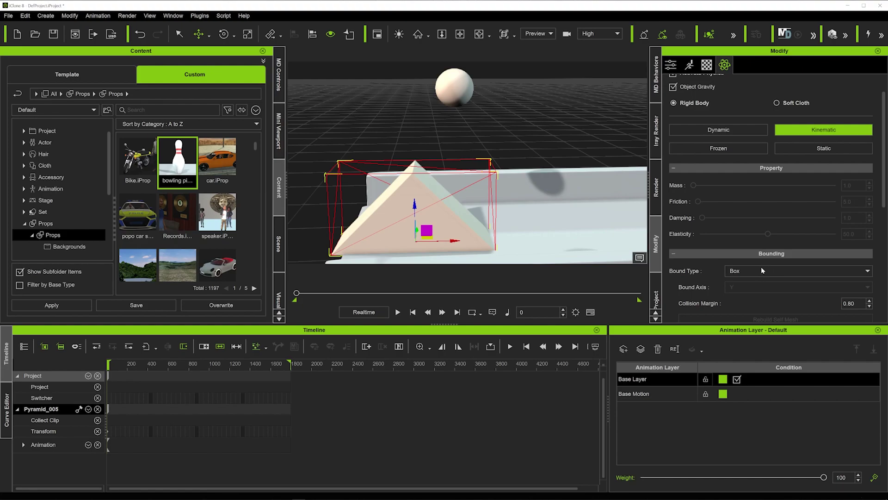
scroll(761, 266, "down", 1)
left_click(759, 246)
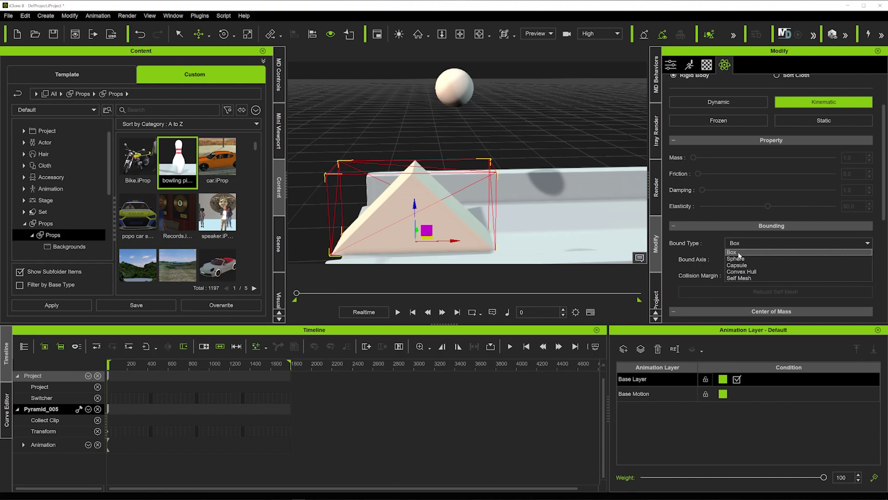
left_click(741, 278)
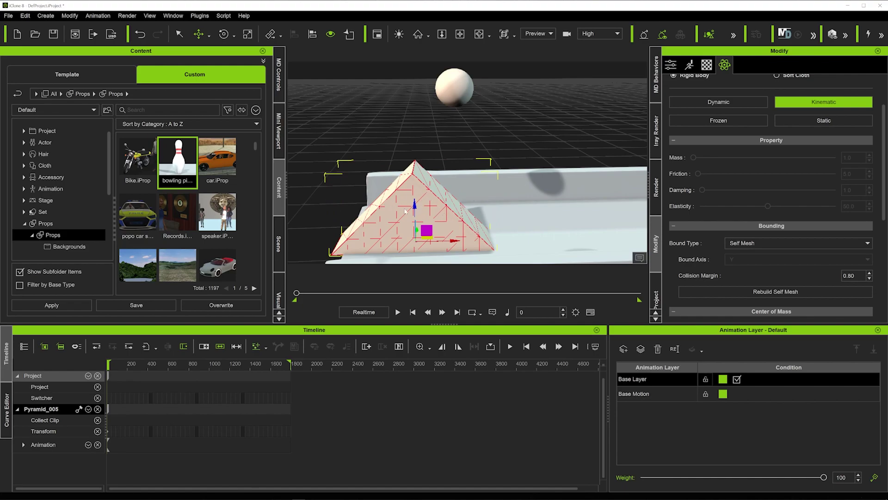
- Set the ball's collision bound type to Sphere
left_click(447, 89)
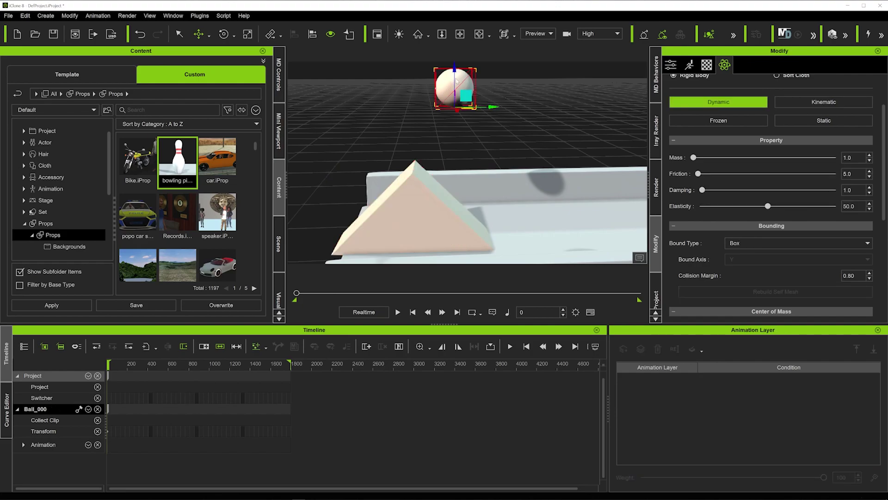
left_click(742, 243)
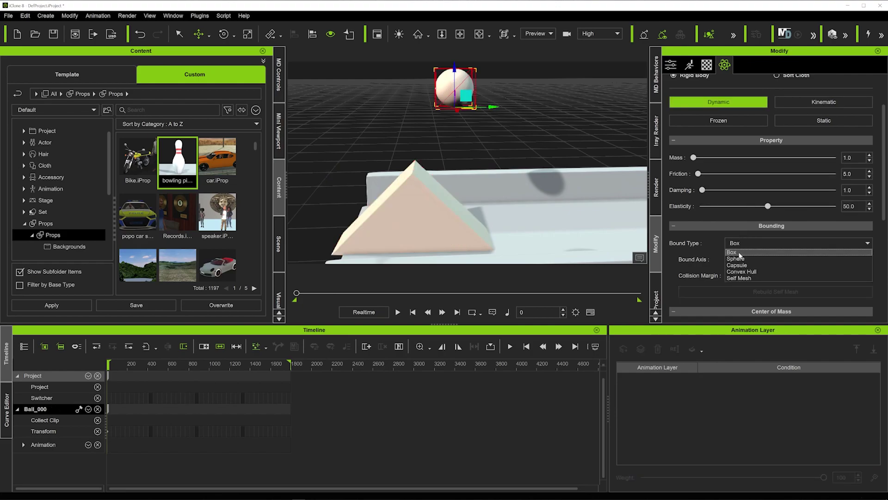
left_click(736, 253)
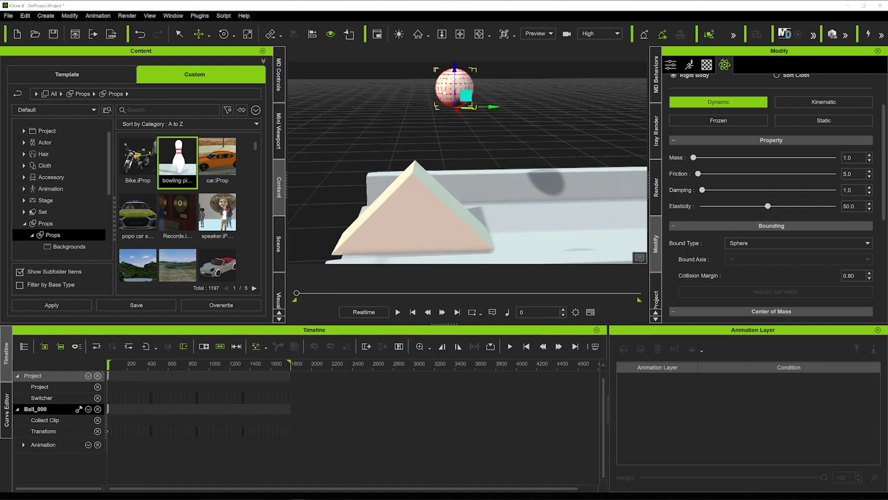
- Set the bowling pin's collision bound type to Self Mesh and duplicate it to either side, forming a row of three pins
middle_click_drag(509, 148, 370, 158)
middle_click_drag(639, 198, 384, 198)
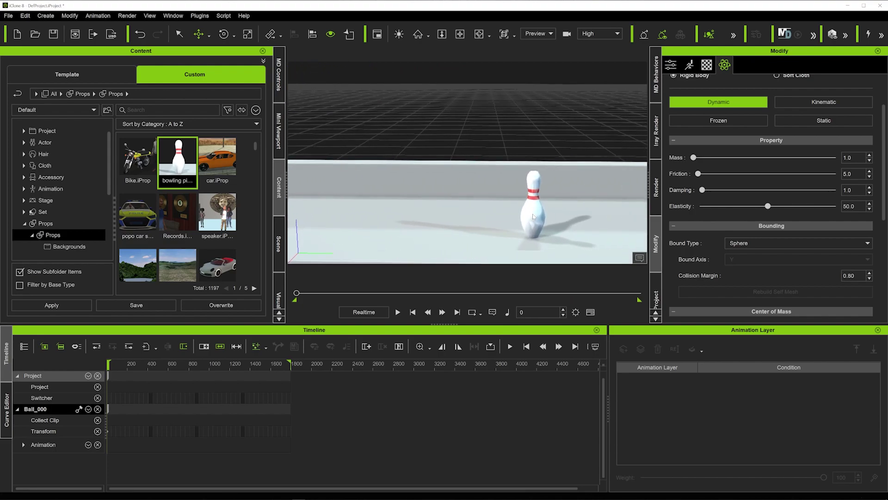
left_click(551, 208)
middle_click_drag(552, 208, 501, 200)
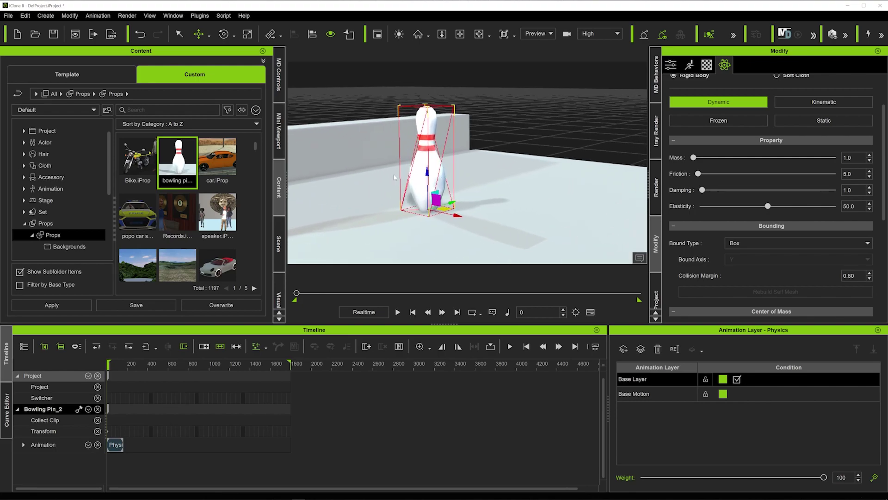
left_click(758, 242)
left_click(747, 278)
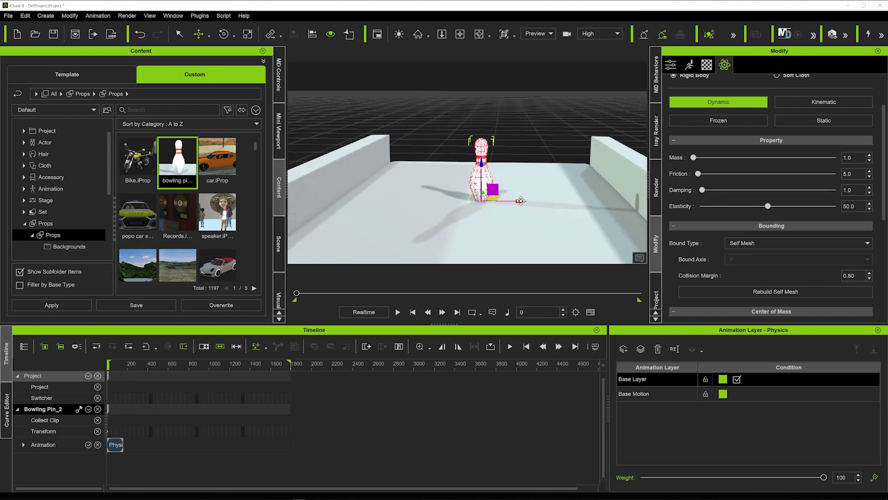
mouse_move(533, 199)
left_mouse_down("shift")
mouse_move(556, 201)
mouse_move(476, 201)
left_mouse_up("shift")
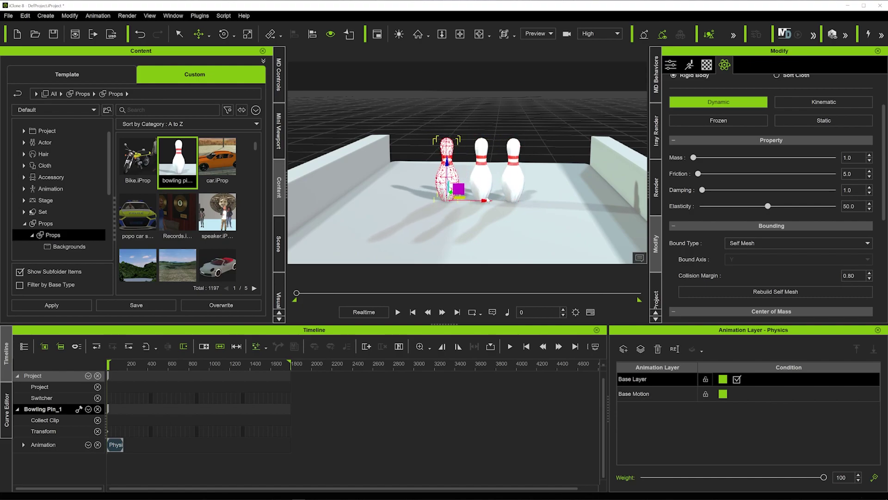
- Play the physics simulation from a side view of the whole lane to test the ball against the pins, and return to frame 0
scroll(455, 177, "down", 5)
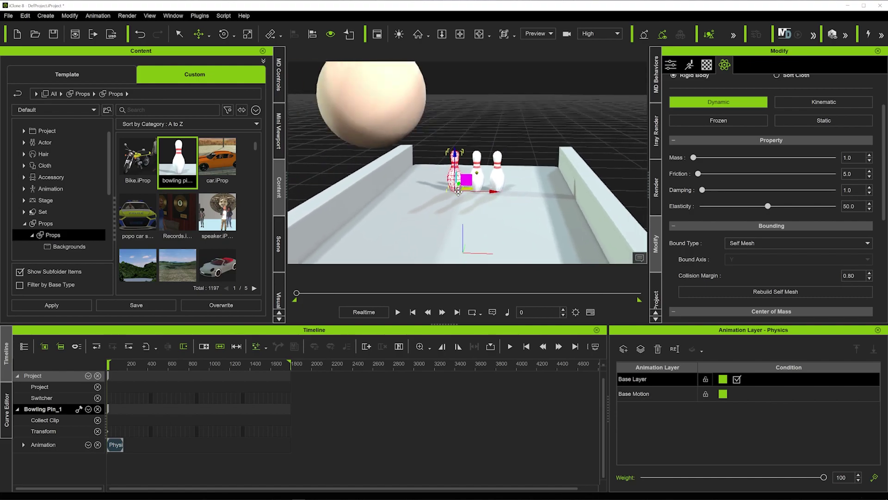
right_click_drag(465, 177, 393, 205)
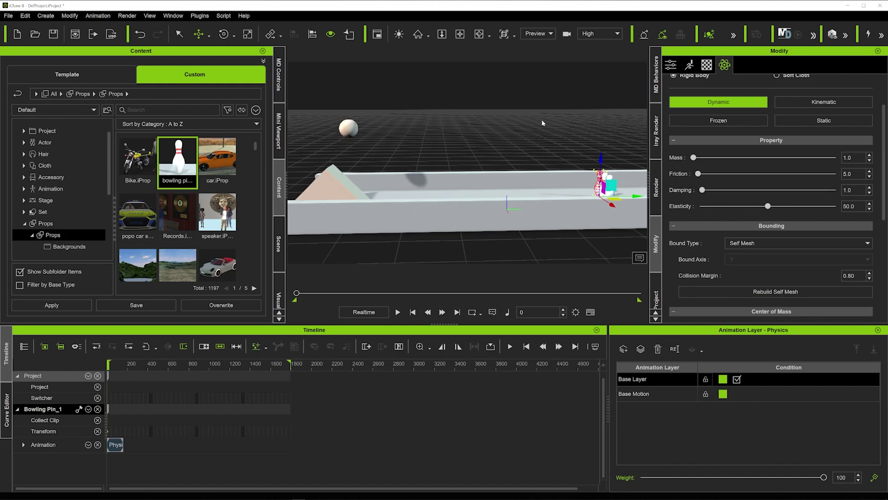
key("space")
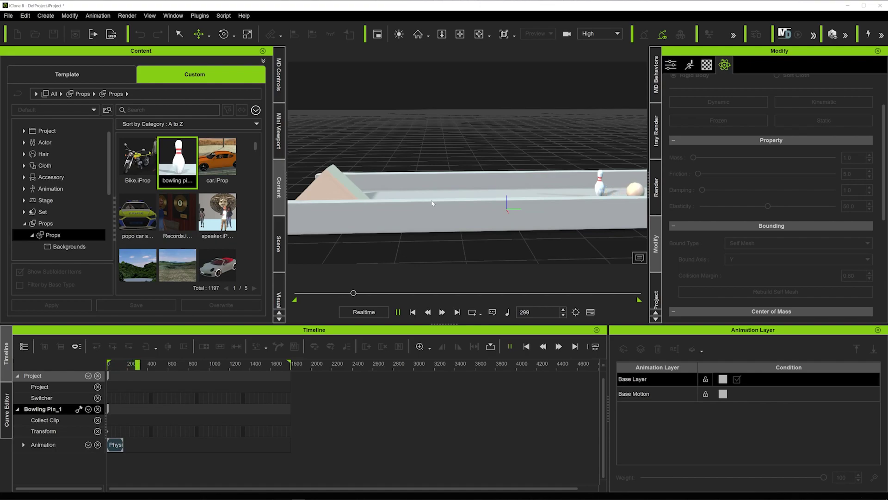
key("space")
left_click_drag(356, 294, 208, 295)
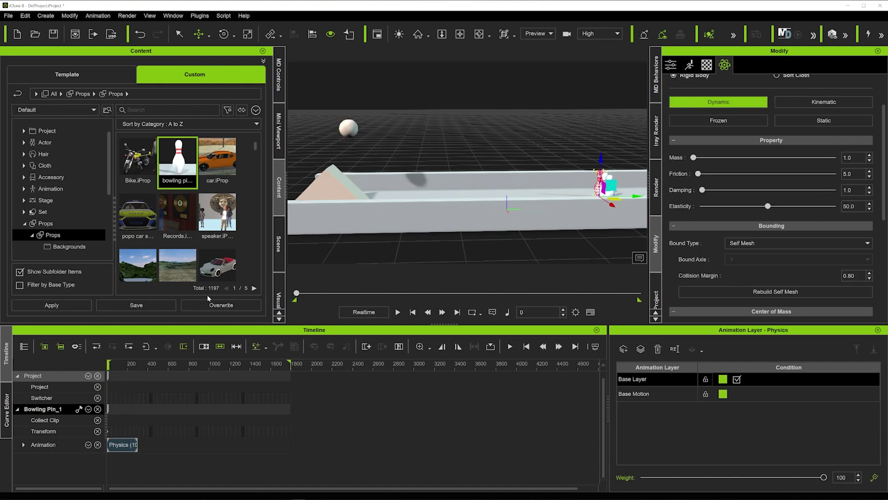
- Replay the physics simulation from frame 0 with the lane viewed from behind the ramp toward the three pins
right_click_drag(373, 191, 637, 66)
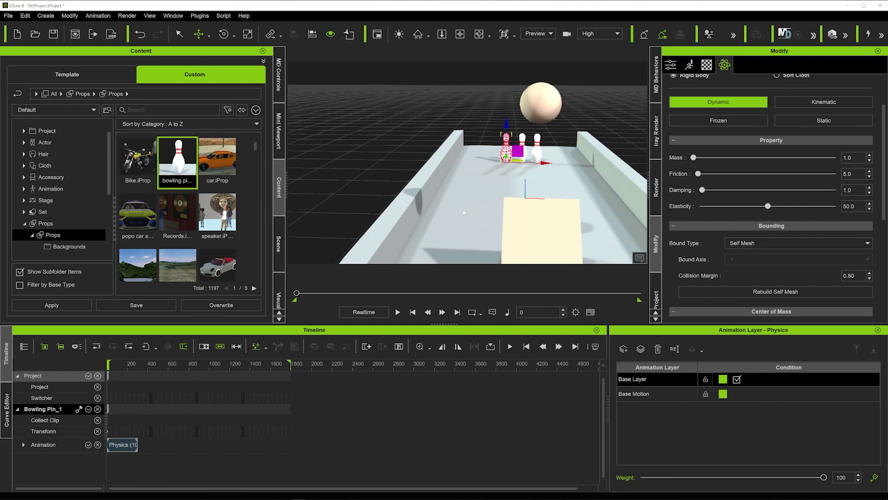
right_click_drag(548, 134, 404, 119)
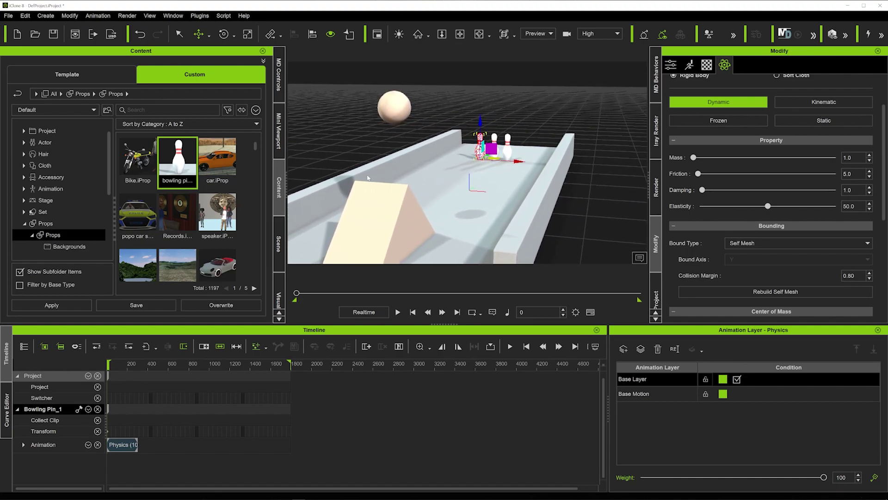
scroll(467, 156, "up", 3)
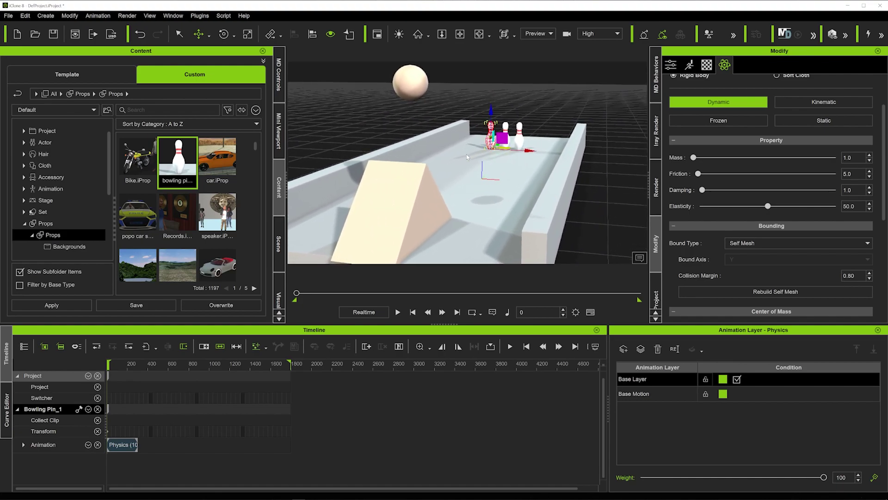
key("space")
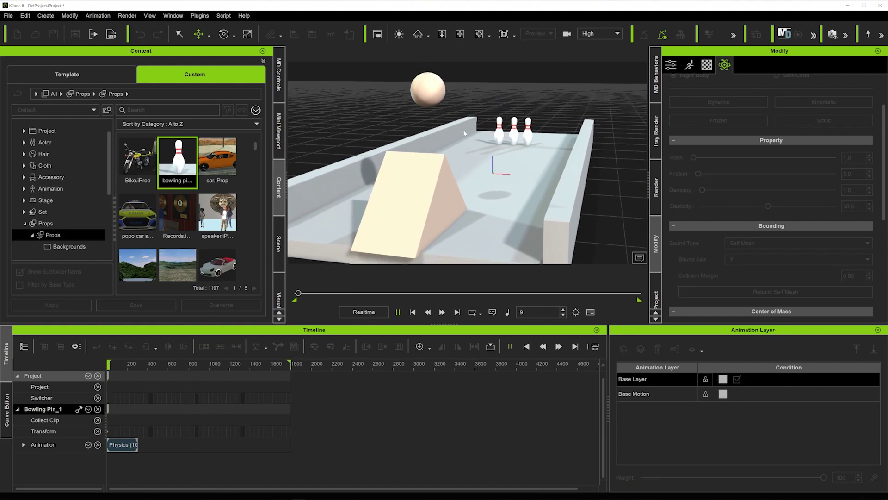